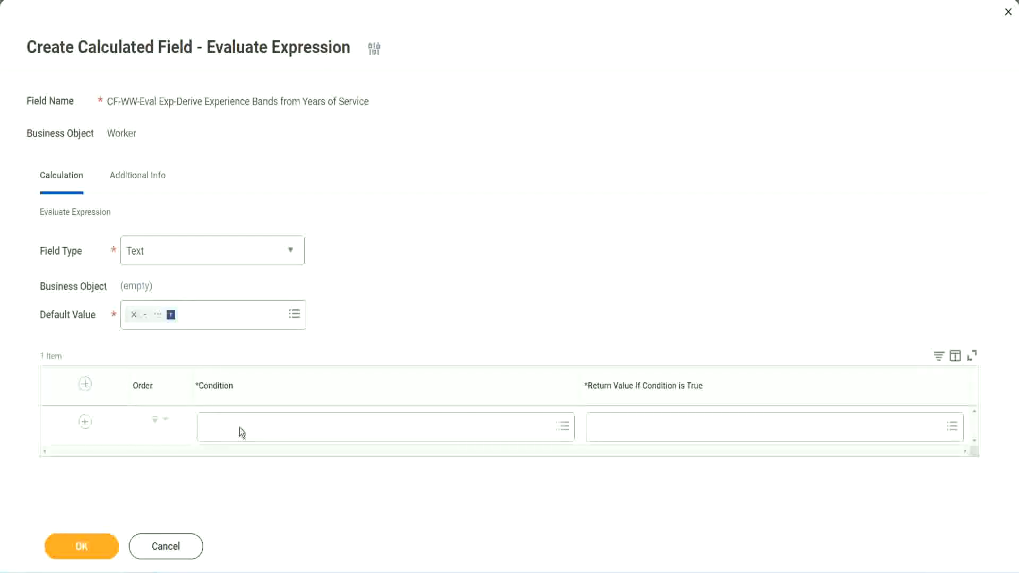
# Step: Copy the Field 1 name from the Notepad++ notes and set the first condition to CF-WW-TF-Length of Service between 0 and 7 years
pyautogui.click(242, 432)
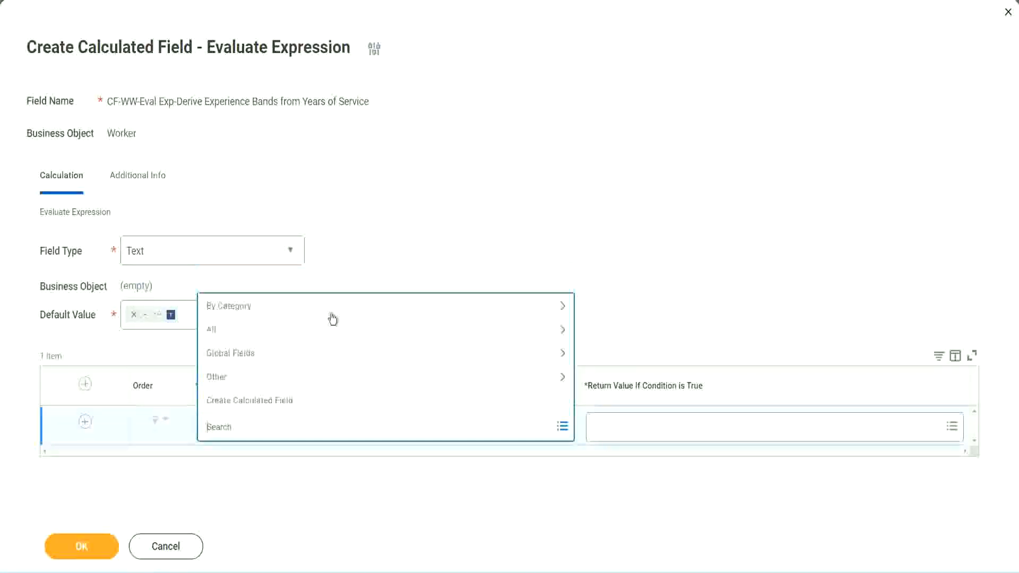
pyautogui.click(390, 239)
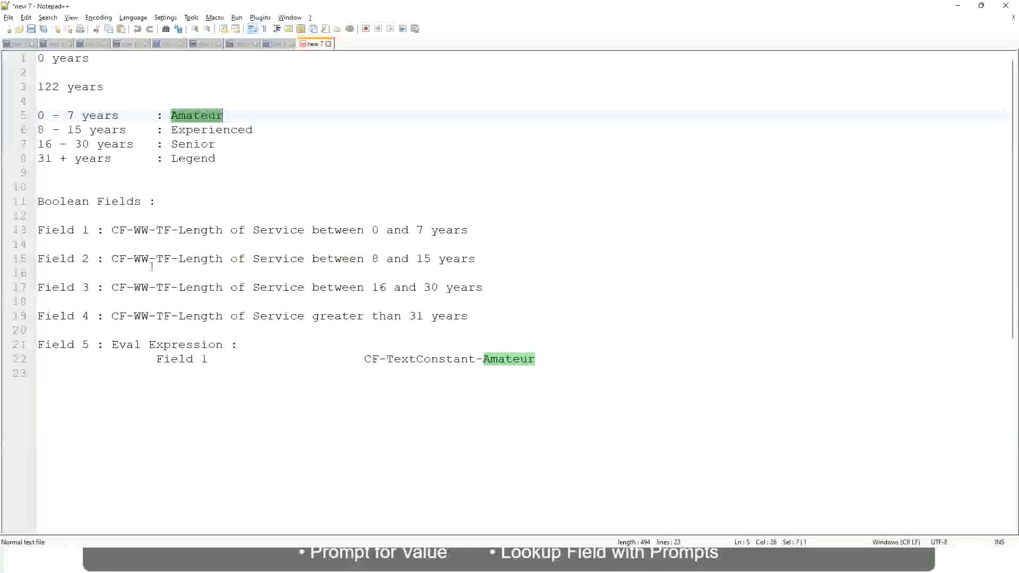
pyautogui.moveTo(110, 230); pyautogui.dragTo(469, 234)
pyautogui.hotkey('ctrl', 'c')
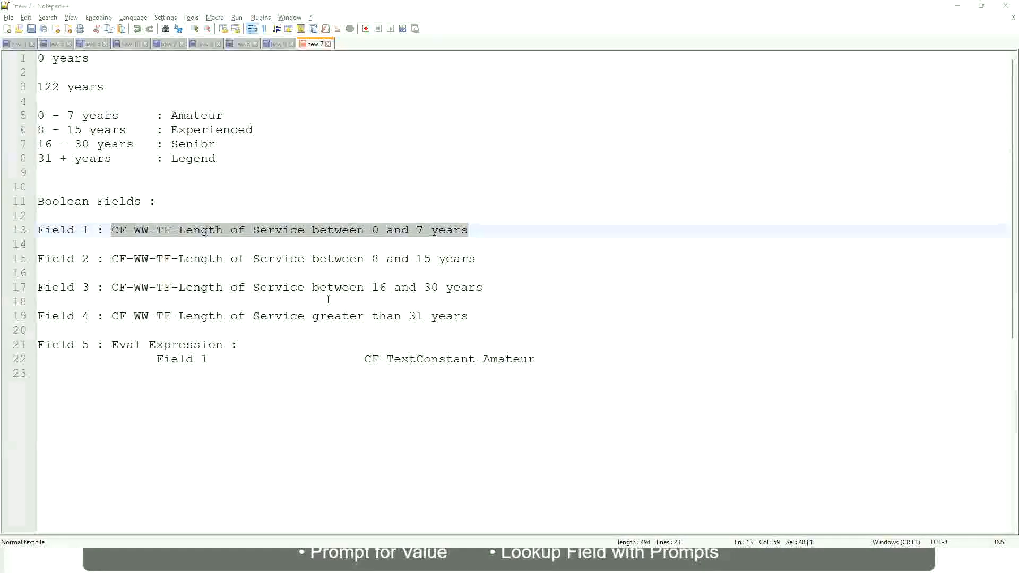
pyautogui.hotkey('alt', 'Tab')
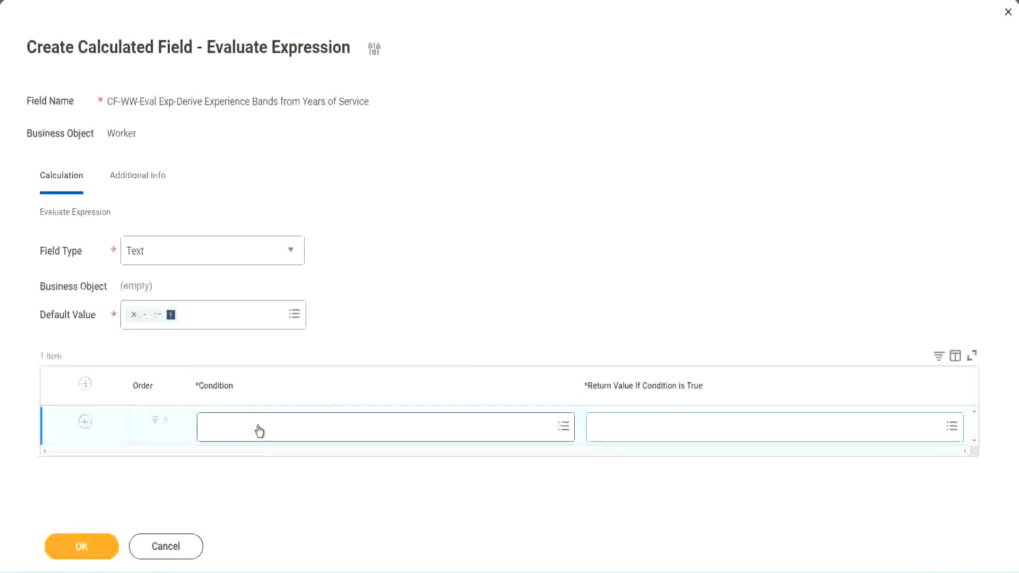
pyautogui.click(259, 431)
pyautogui.hotkey('ctrl', 'v')
pyautogui.press('Return')
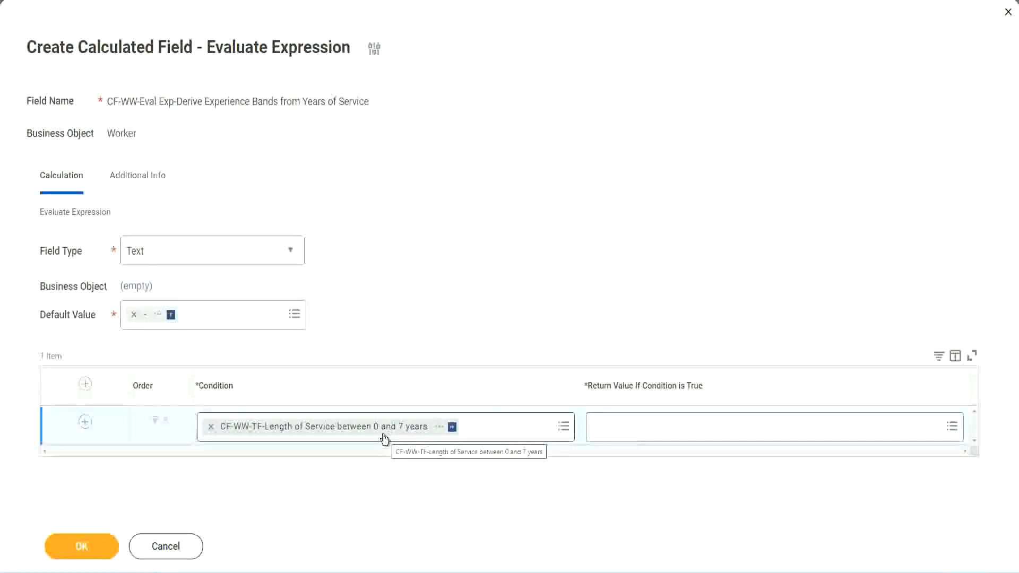
pyautogui.click(663, 435)
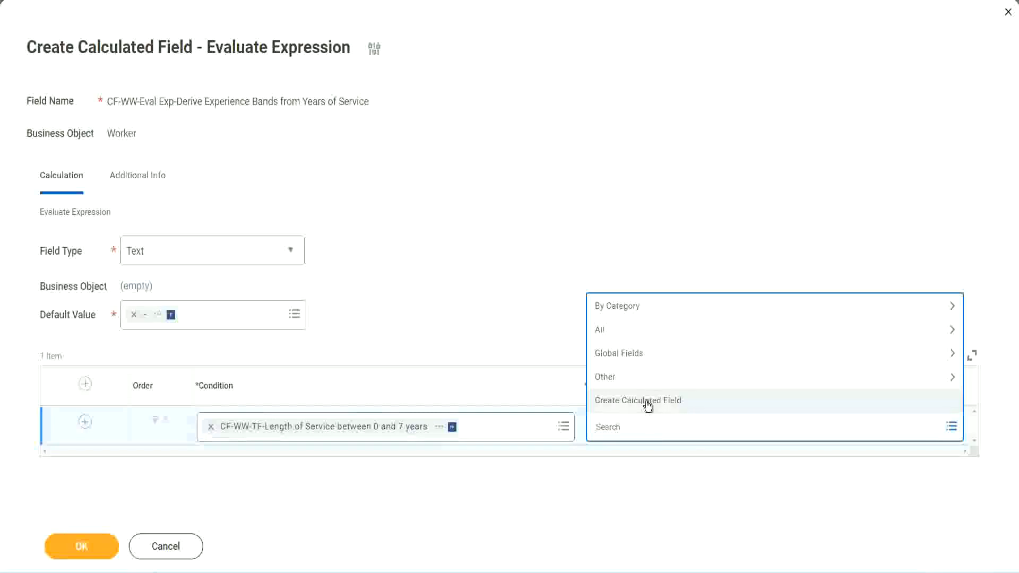
pyautogui.click(591, 263)
pyautogui.click(612, 428)
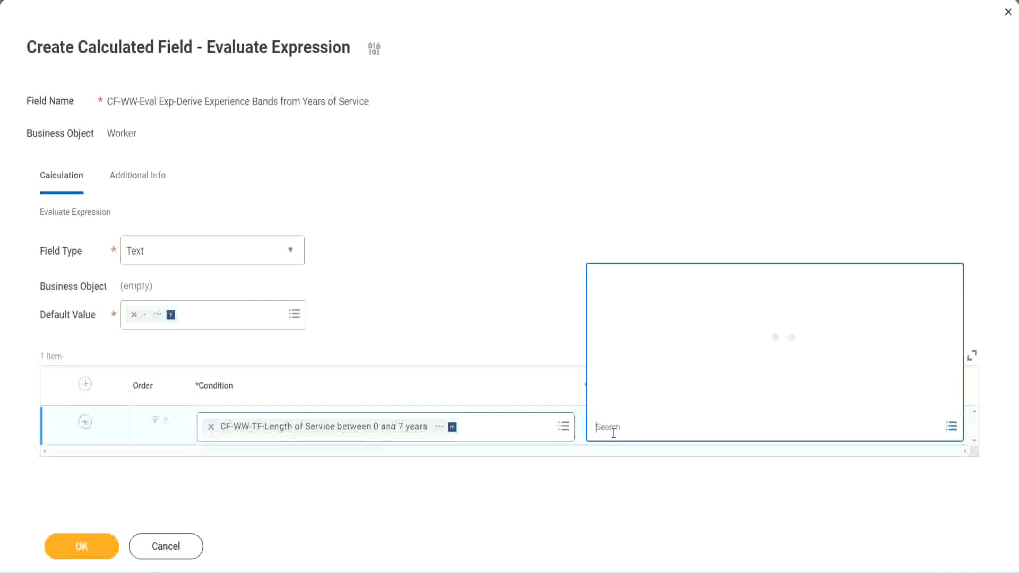
pyautogui.write('Amaterue')
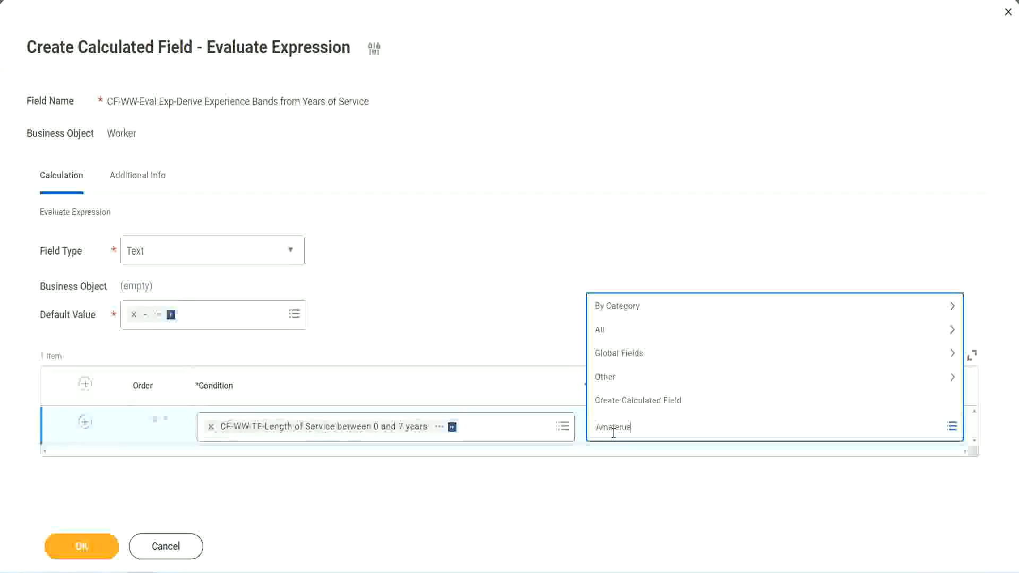
pyautogui.click(514, 309)
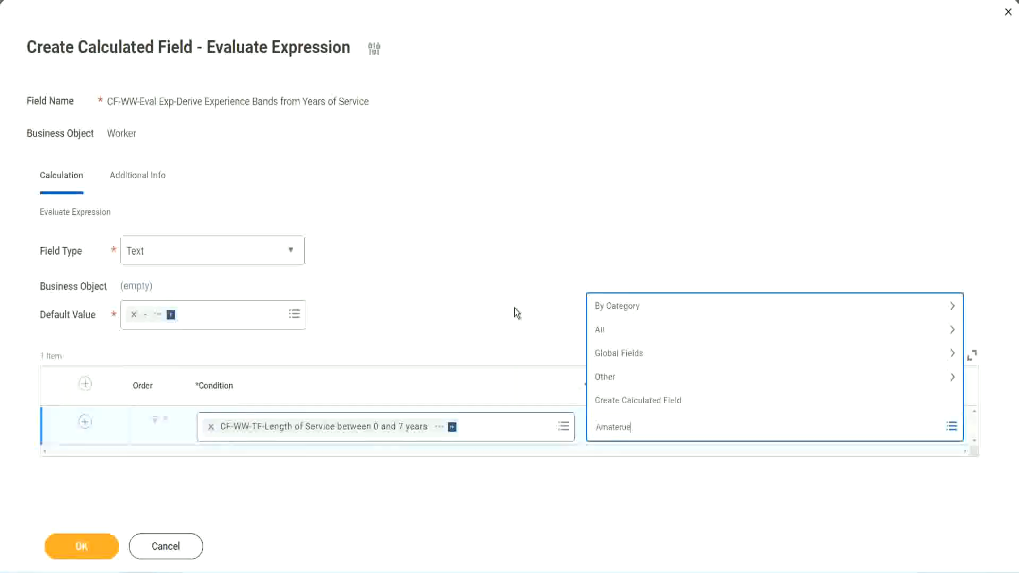
pyautogui.click(642, 438)
pyautogui.click(514, 309)
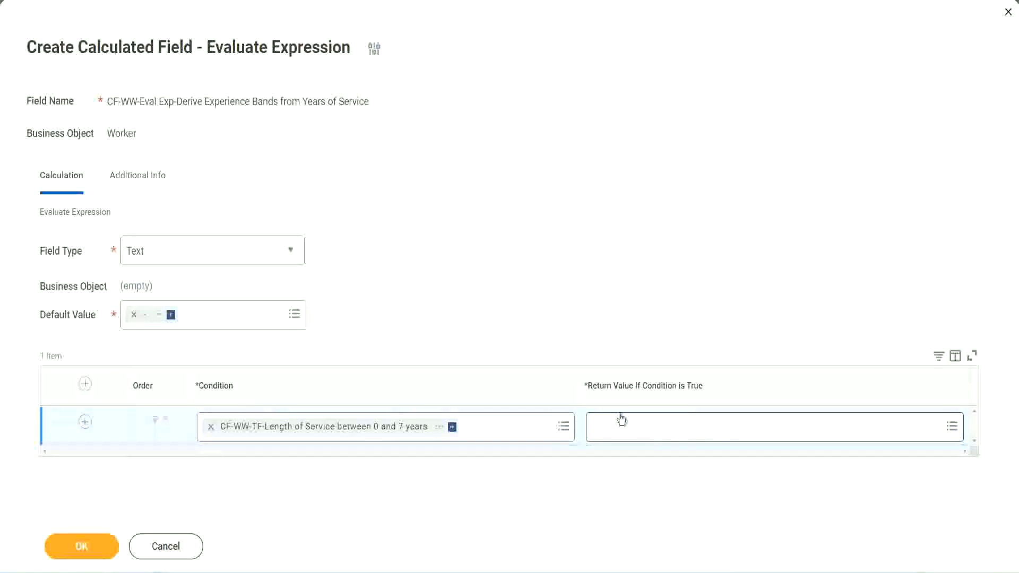
# Step: Start a new calculated field for the first row's return value and name it CF-WW-TC-Amateur
pyautogui.click(660, 426)
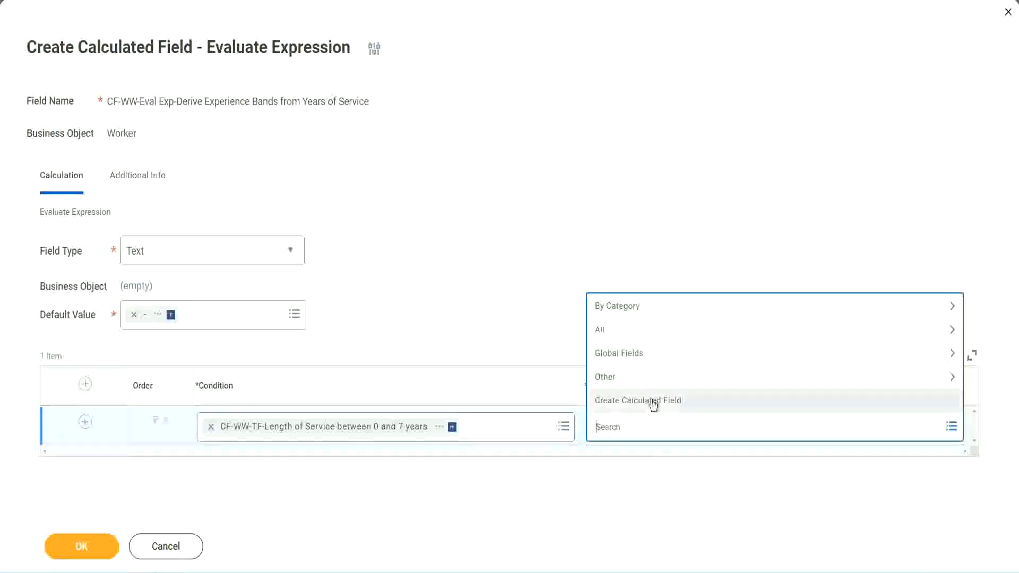
pyautogui.click(654, 403)
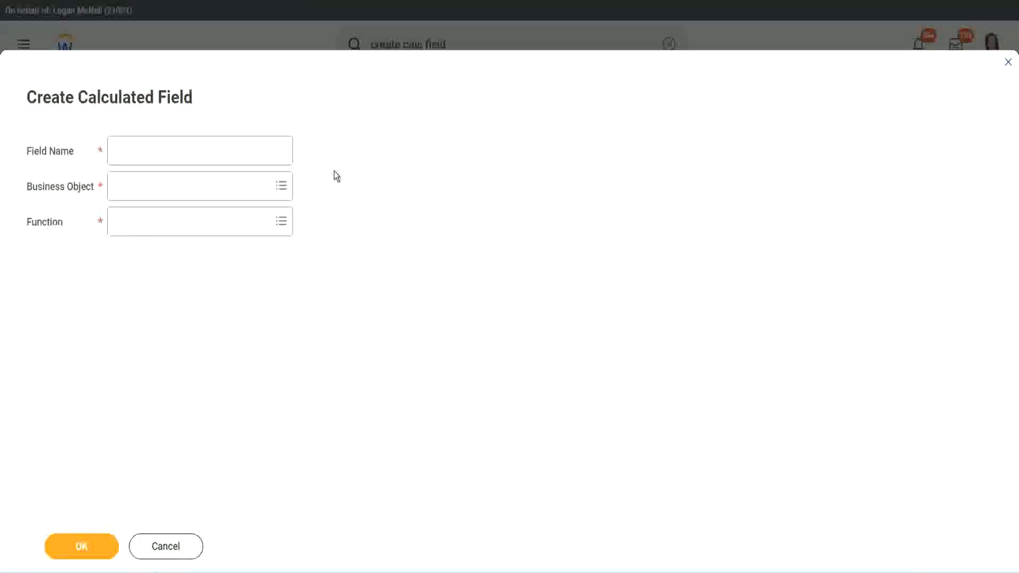
pyautogui.click(125, 152)
pyautogui.write('CF')
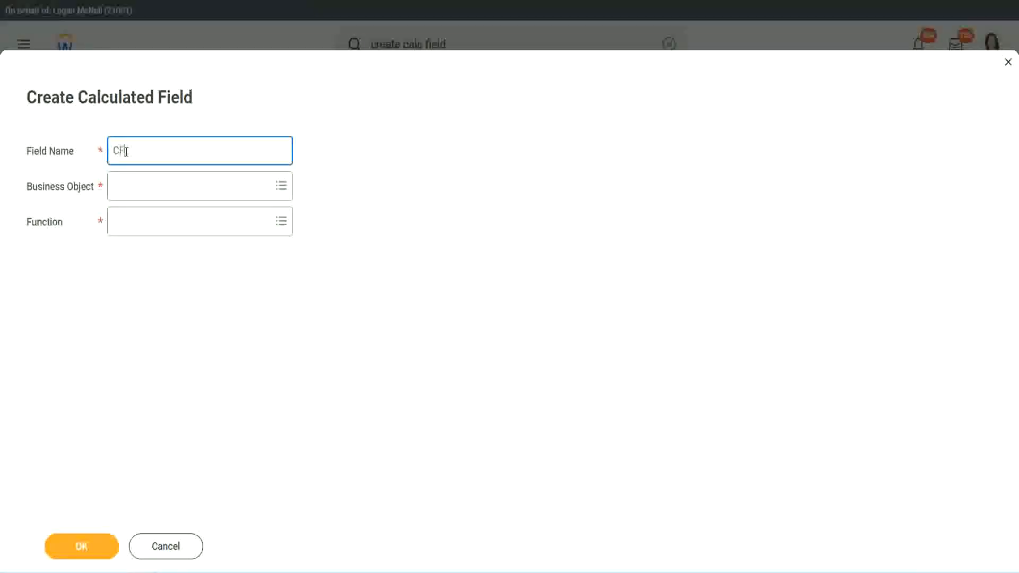
pyautogui.write('_TC')
pyautogui.write('-Am')
pyautogui.write('ateur')
pyautogui.click(125, 151)
pyautogui.write('WW-')
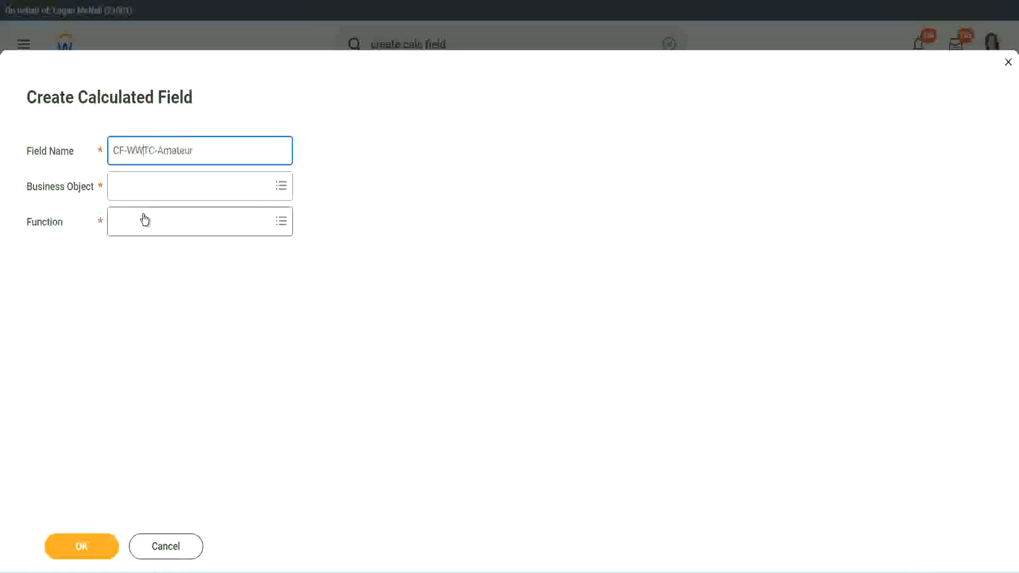
# Step: Set the new calculated field's business object to Global
pyautogui.click(144, 189)
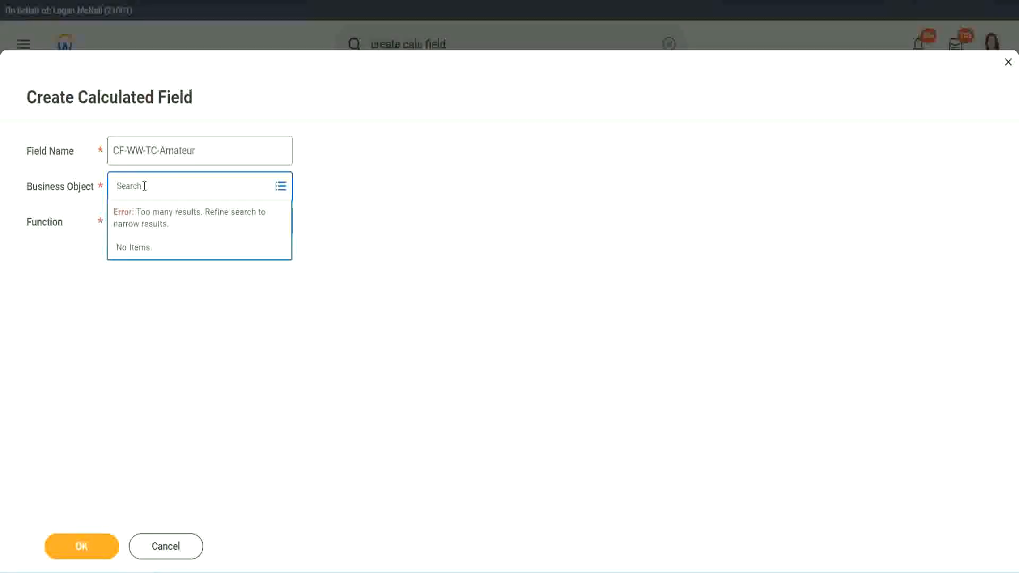
pyautogui.write('worker')
pyautogui.press('BackSpace')
pyautogui.press('BackSpace')
pyautogui.write('glob')
pyautogui.press('Return')
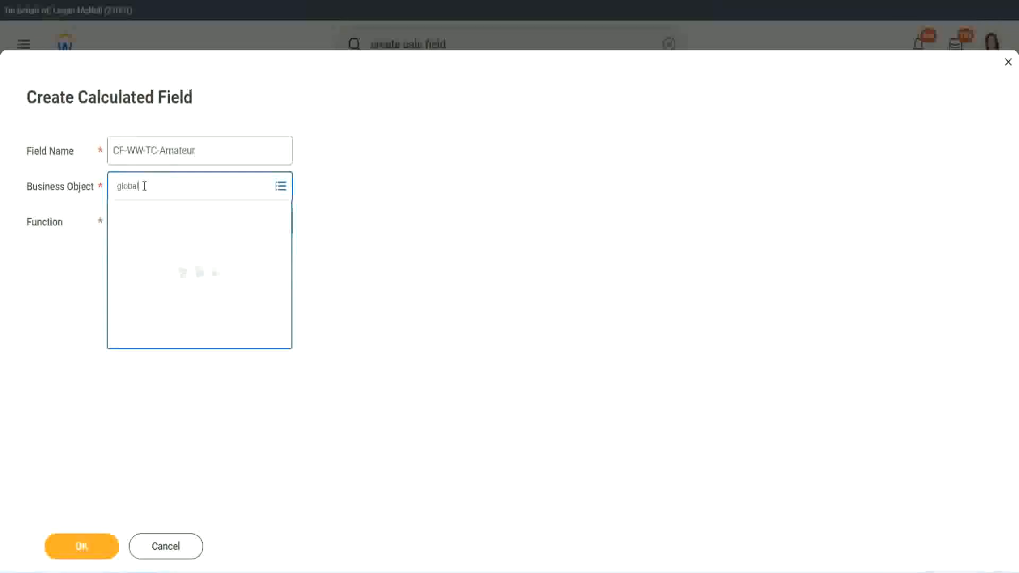
pyautogui.click(159, 248)
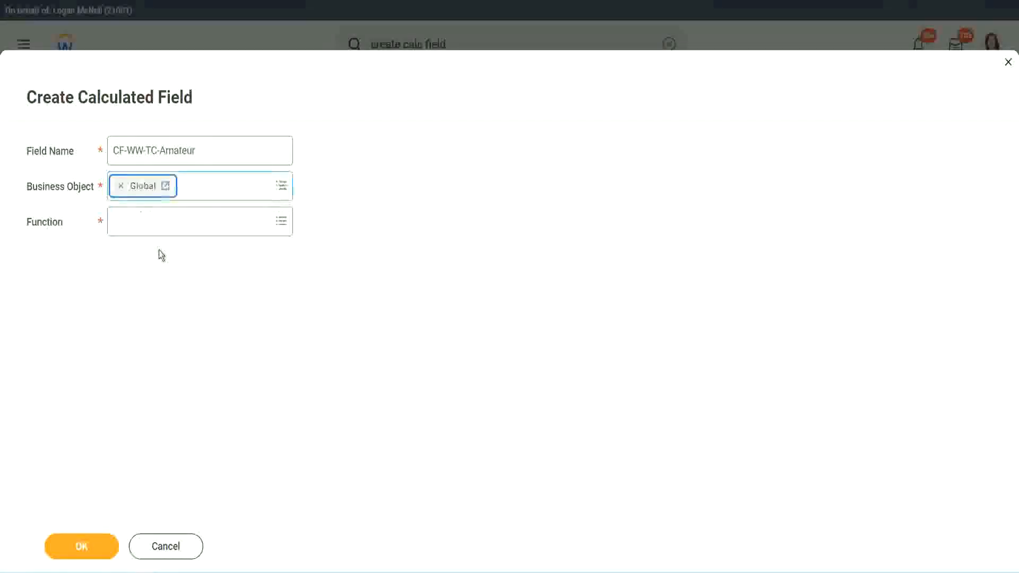
pyautogui.tripleClick(265, 149)
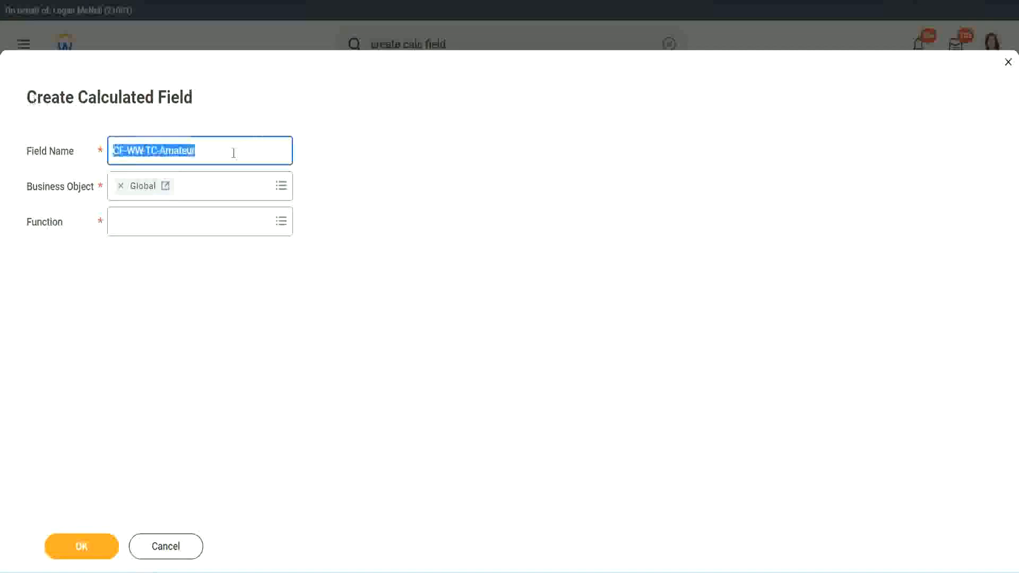
pyautogui.click(221, 153)
pyautogui.doubleClick(200, 149)
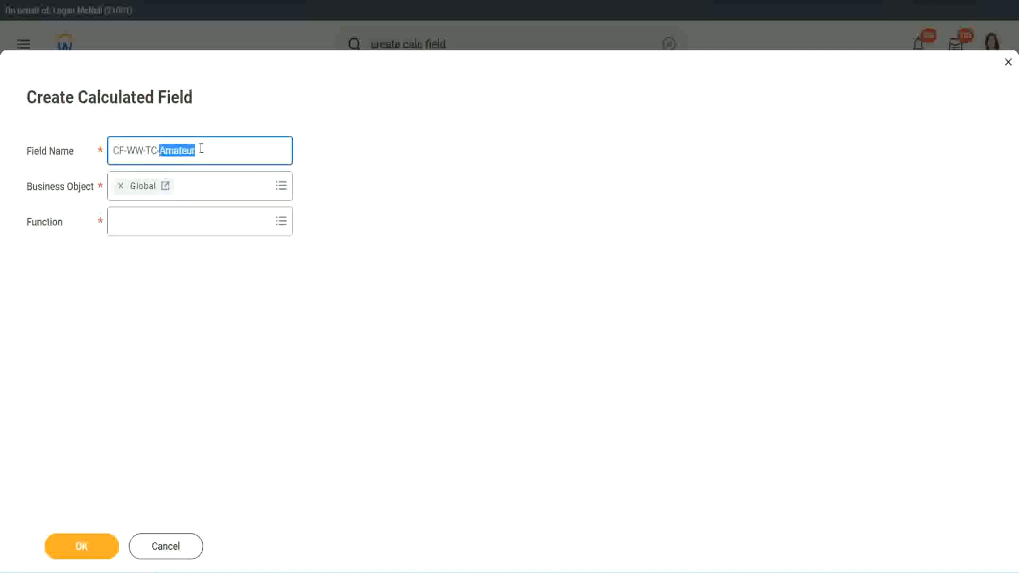
pyautogui.click(211, 149)
pyautogui.doubleClick(190, 153)
# Step: Choose Text Constant as the new field's function and continue to its definition
pyautogui.click(140, 221)
pyautogui.write('text cons')
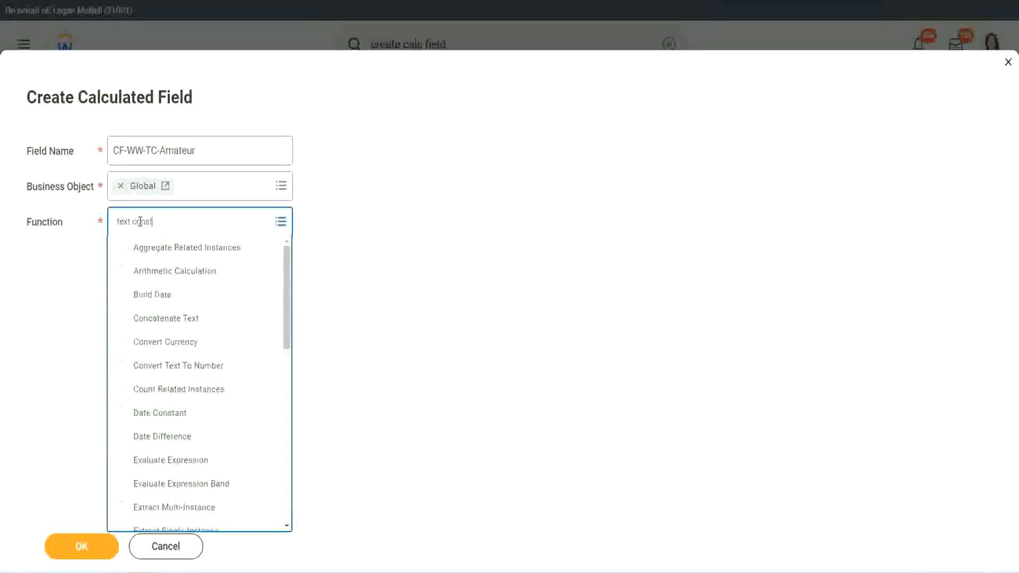
pyautogui.write('t')
pyautogui.press('Return')
pyautogui.click(82, 550)
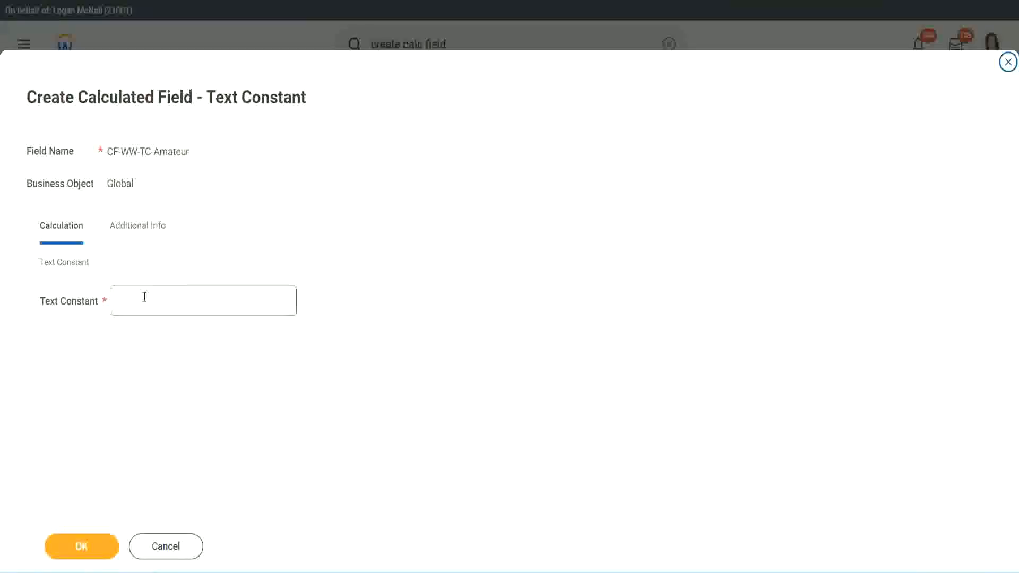
# Step: Set the text constant to Amateur and save the new calculated field
pyautogui.click(164, 298)
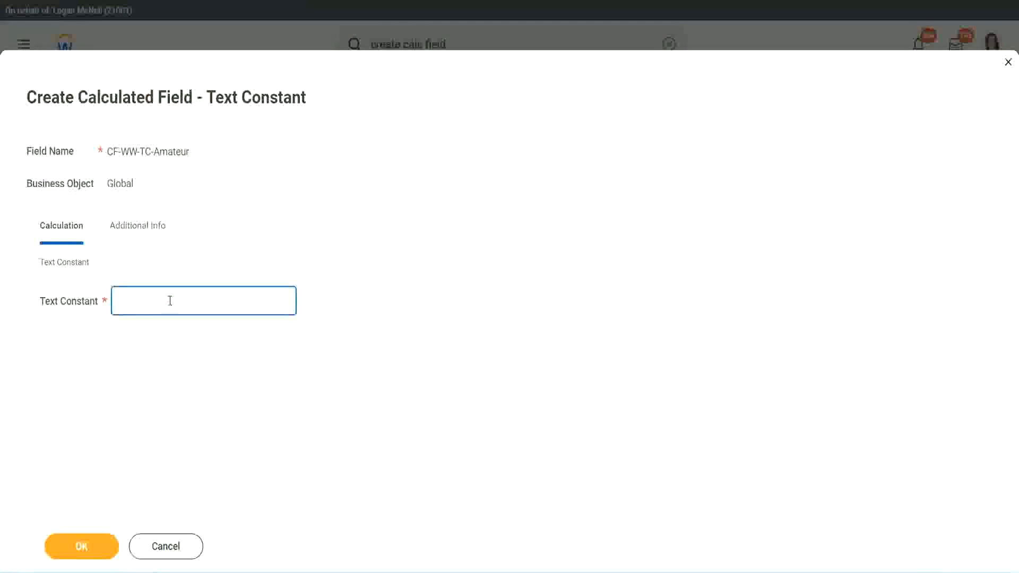
pyautogui.write('Amateur')
pyautogui.click(79, 548)
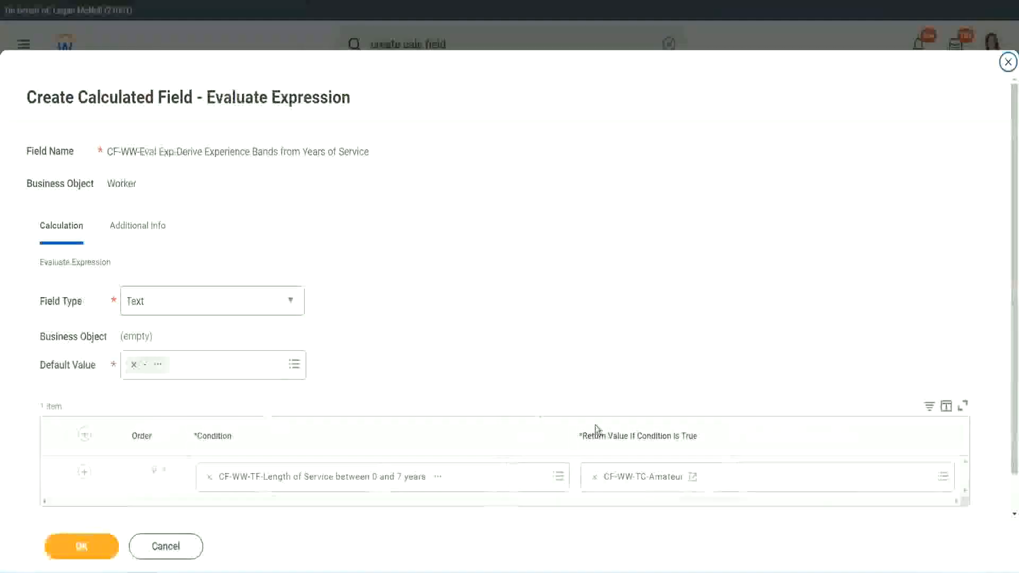
# Step: Add three more rows to the condition table of the Evaluate Expression field
pyautogui.rightClick(633, 480)
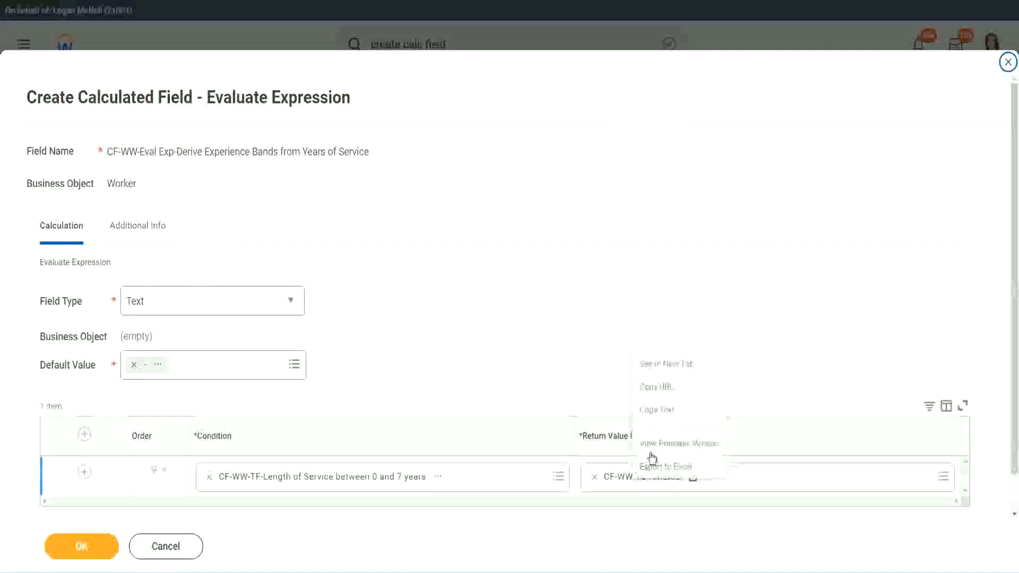
pyautogui.click(587, 434)
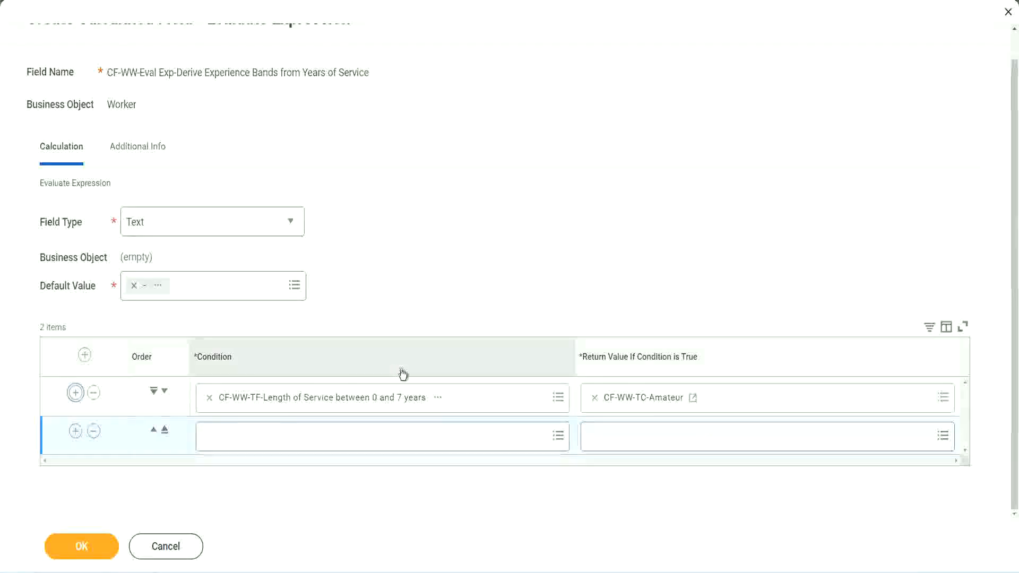
pyautogui.click(75, 431)
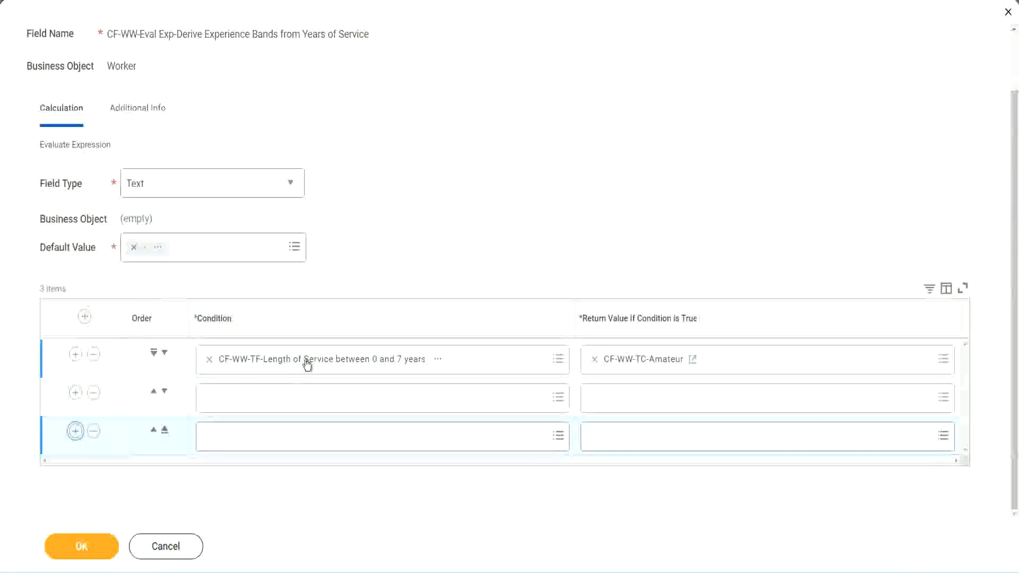
# Step: Set the second row's condition to CF-WW-TF-Length of Service between 8 and 15 years
pyautogui.click(251, 403)
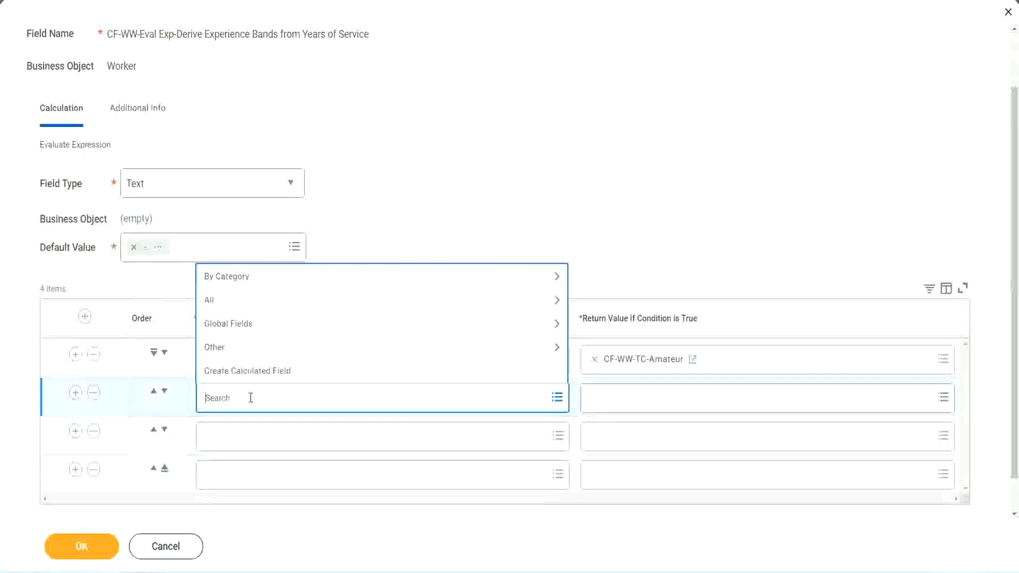
pyautogui.write('cf-ww')
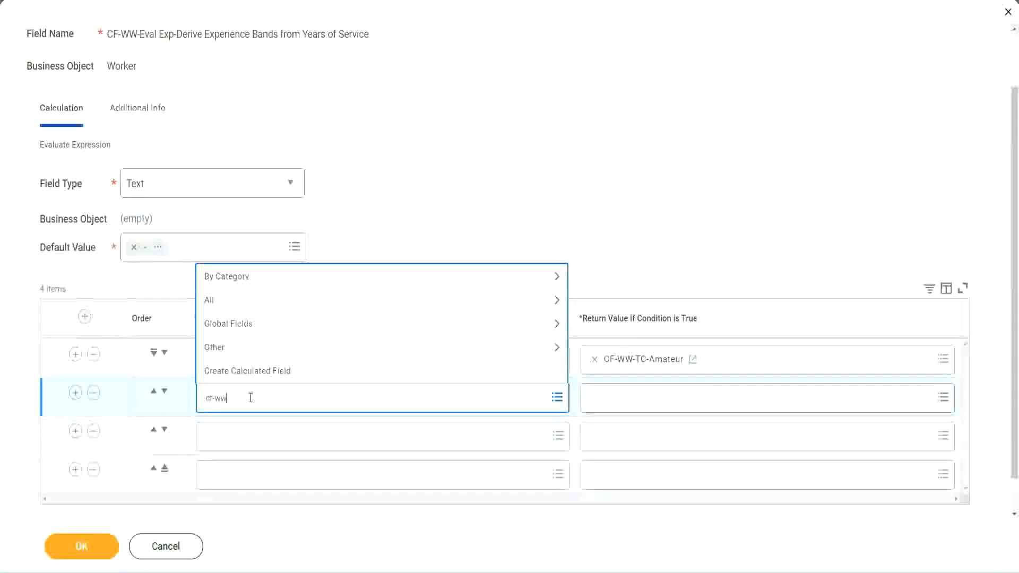
pyautogui.write('-tf')
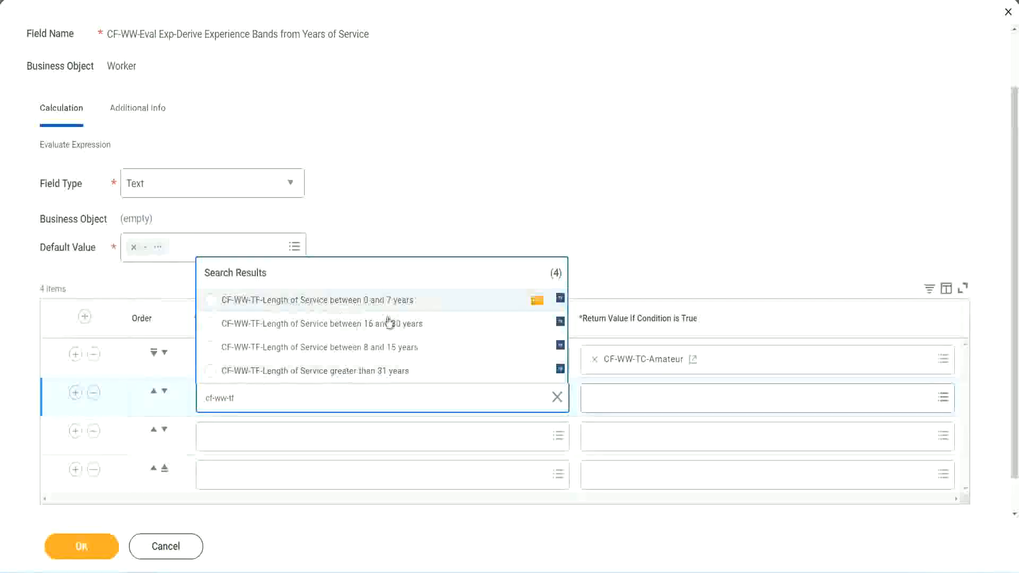
pyautogui.click(393, 350)
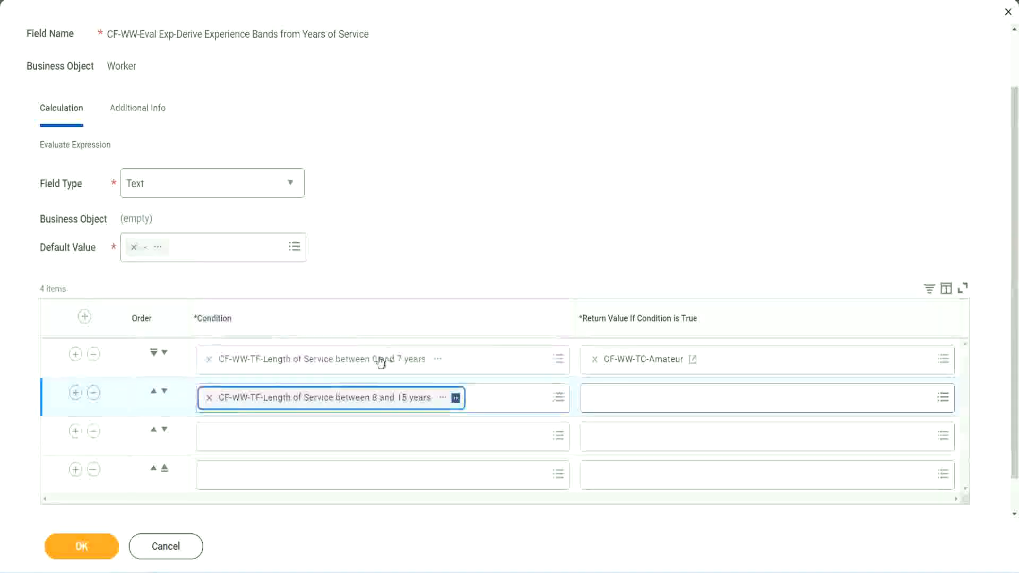
# Step: Set the third row's condition to CF-WW-TF-Length of Service between 16 and 30 years
pyautogui.click(257, 436)
pyautogui.write('cf')
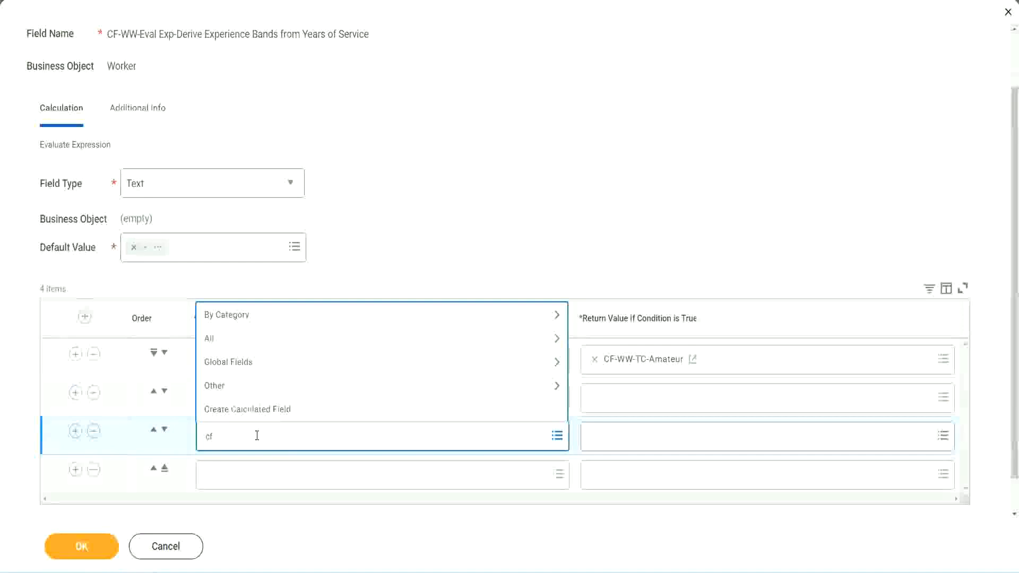
pyautogui.write('-ww-tc')
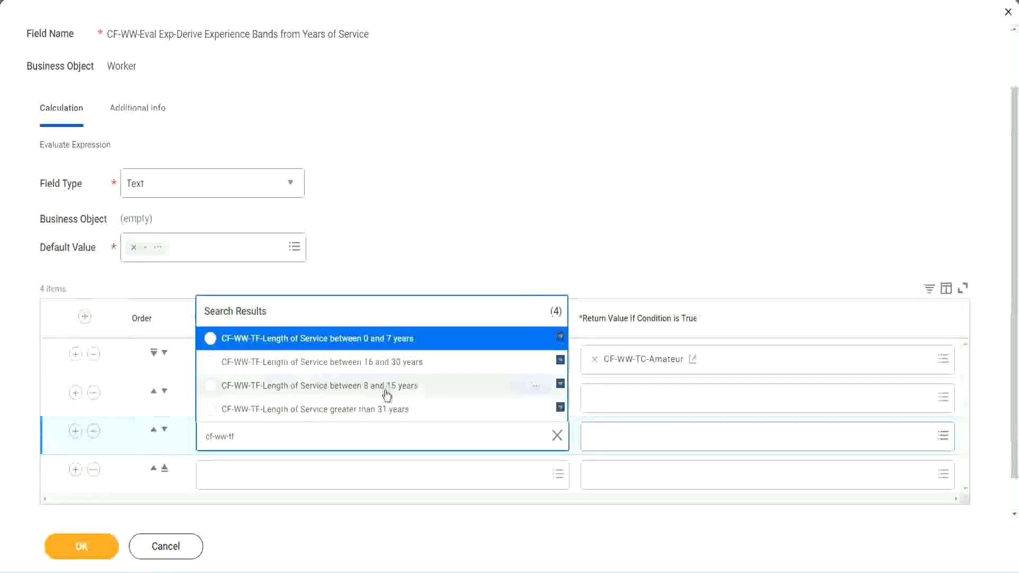
pyautogui.click(409, 366)
# Step: Set the fourth row's condition to CF-WW-TF-Length of Service greater than 31 years
pyautogui.click(240, 475)
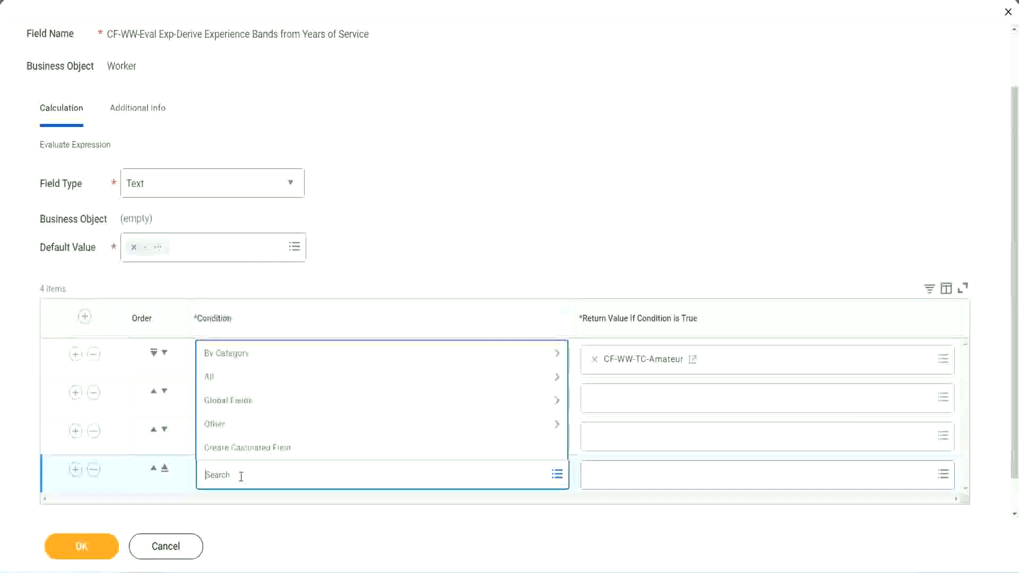
pyautogui.write('cf-ww')
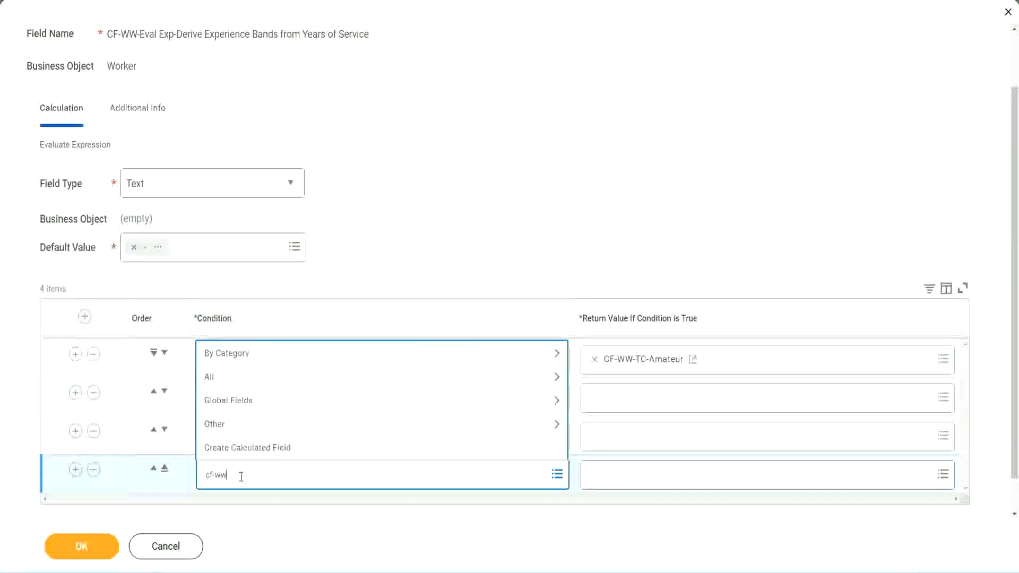
pyautogui.write(' tf 31')
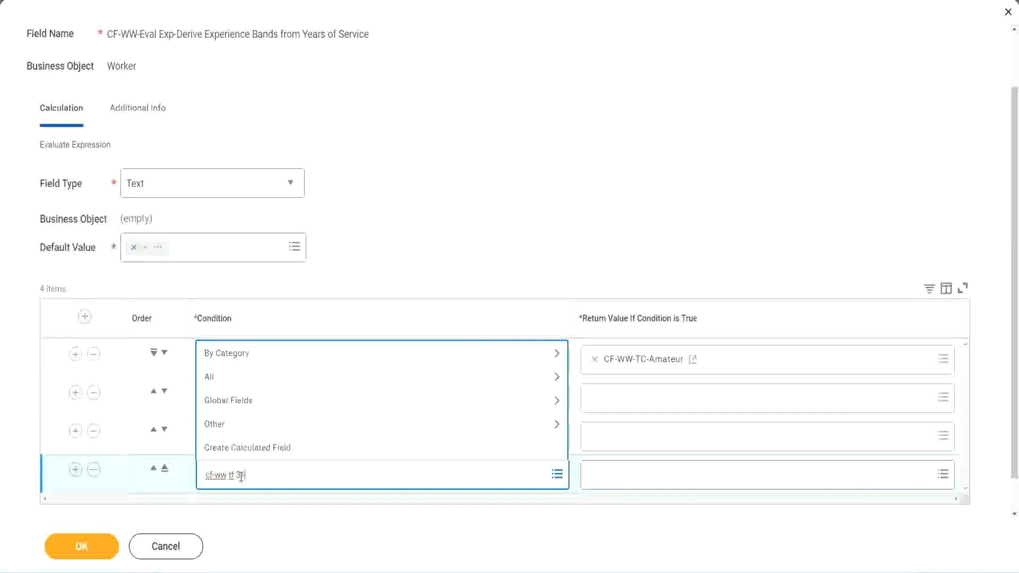
pyautogui.press('Return')
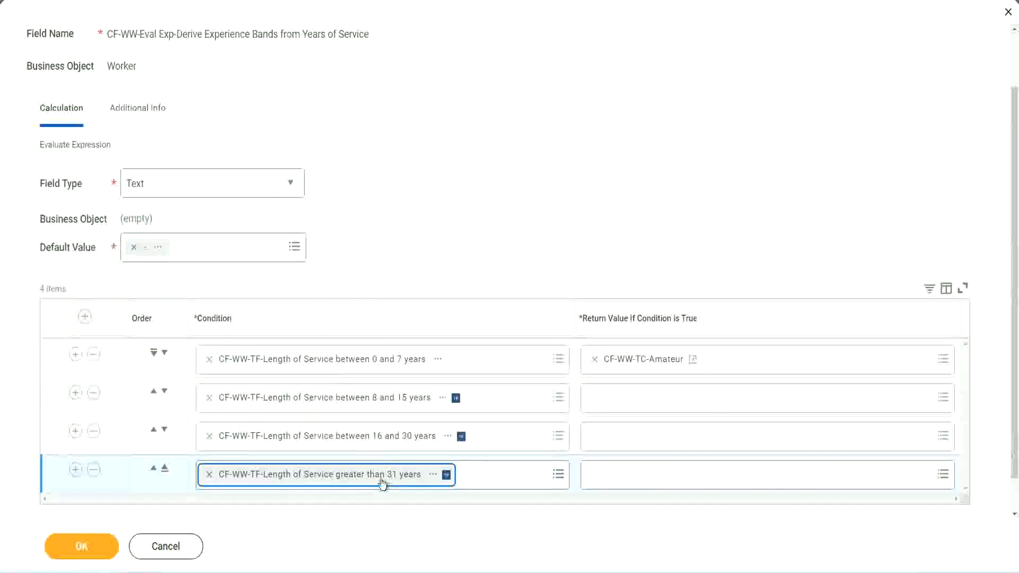
pyautogui.click(457, 220)
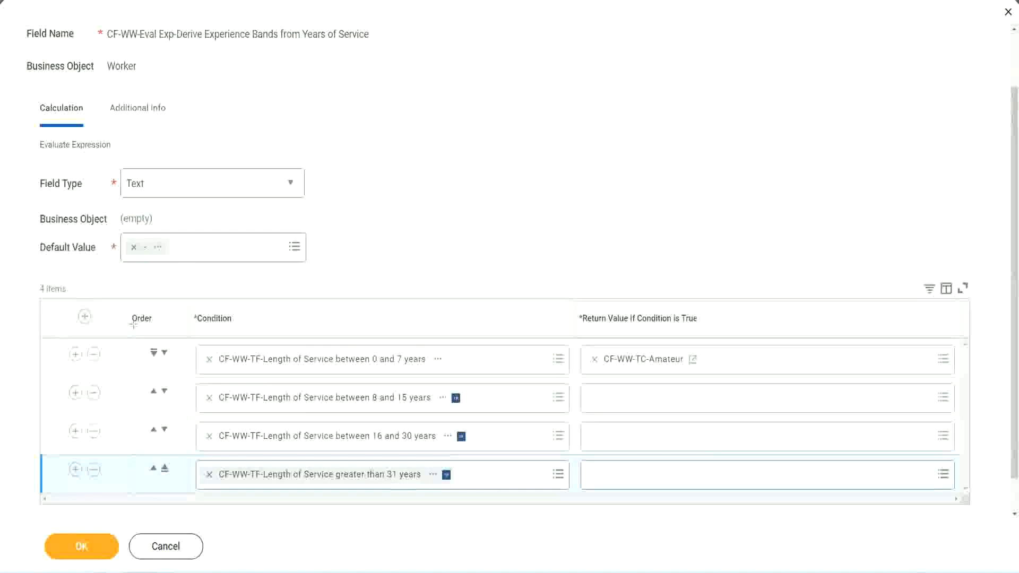
# Step: Try reordering the conditions by moving the 8 to 15 years row above the 0 to 7 years row
pyautogui.moveTo(114, 311); pyautogui.dragTo(113, 419)
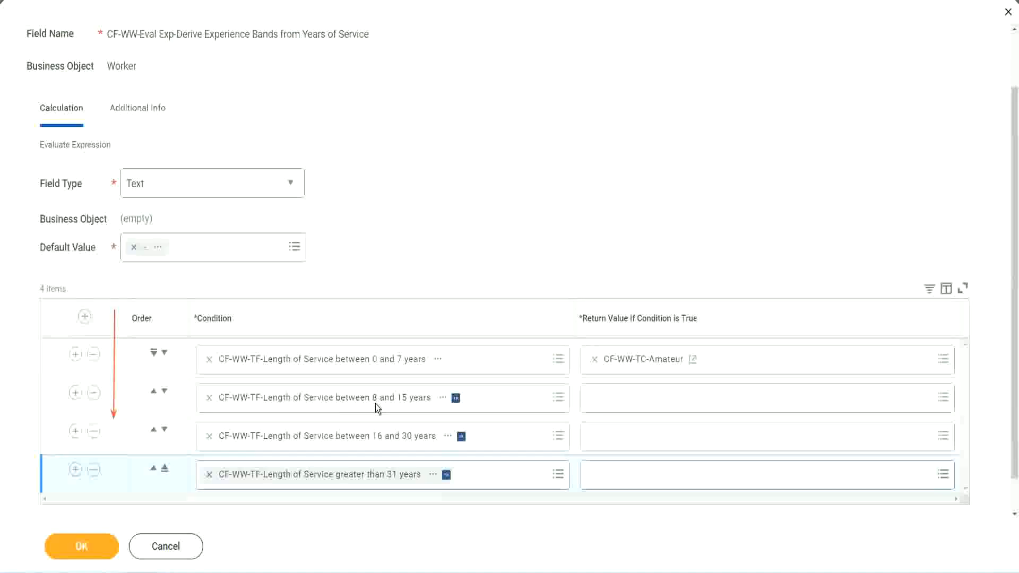
pyautogui.click(154, 393)
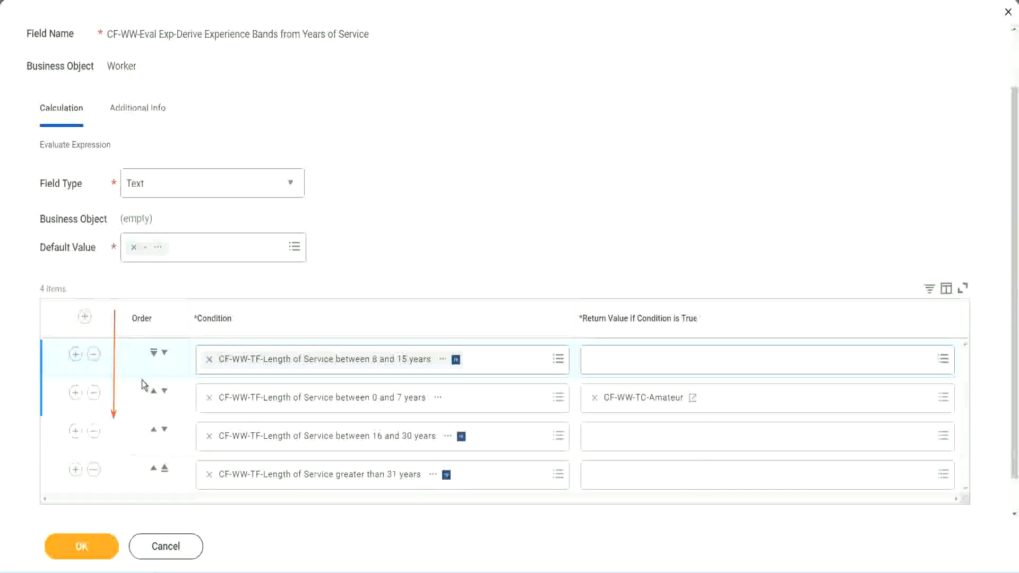
pyautogui.click(165, 353)
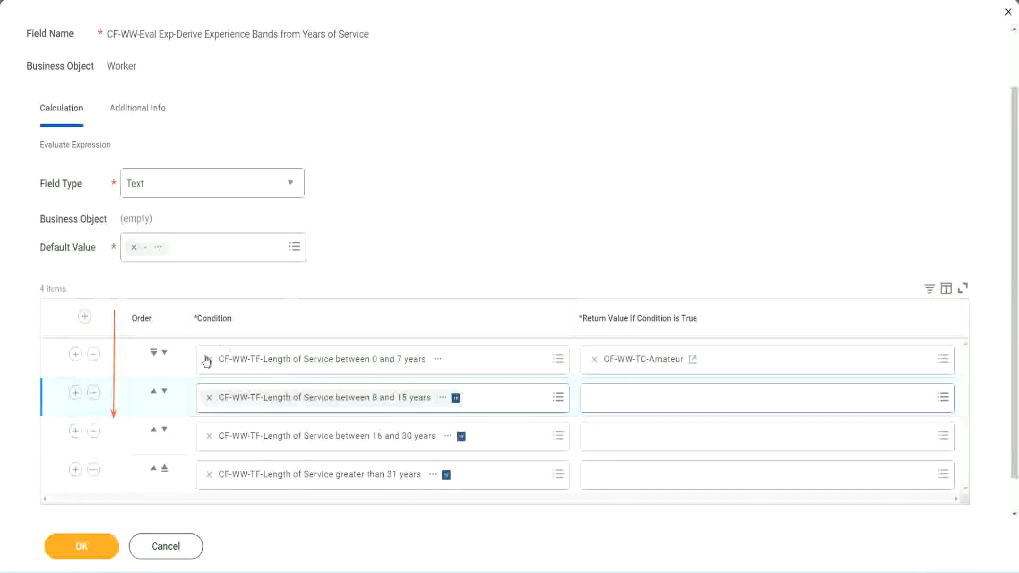
pyautogui.click(153, 393)
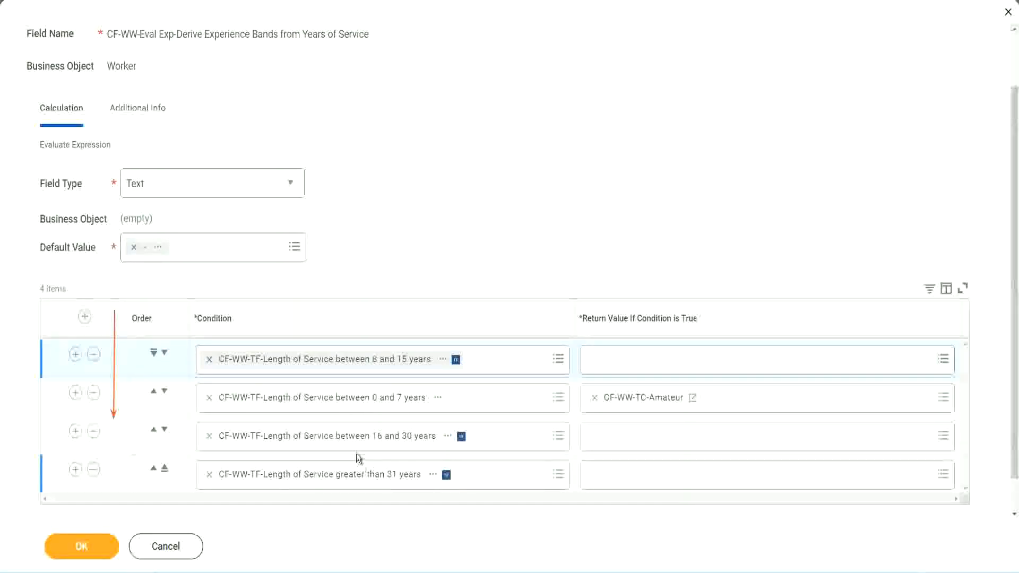
# Step: Copy the text of the CF-WW-TC-Amateur return value and move the 8 to 15 years row back below the 0 to 7 years row
pyautogui.rightClick(646, 405)
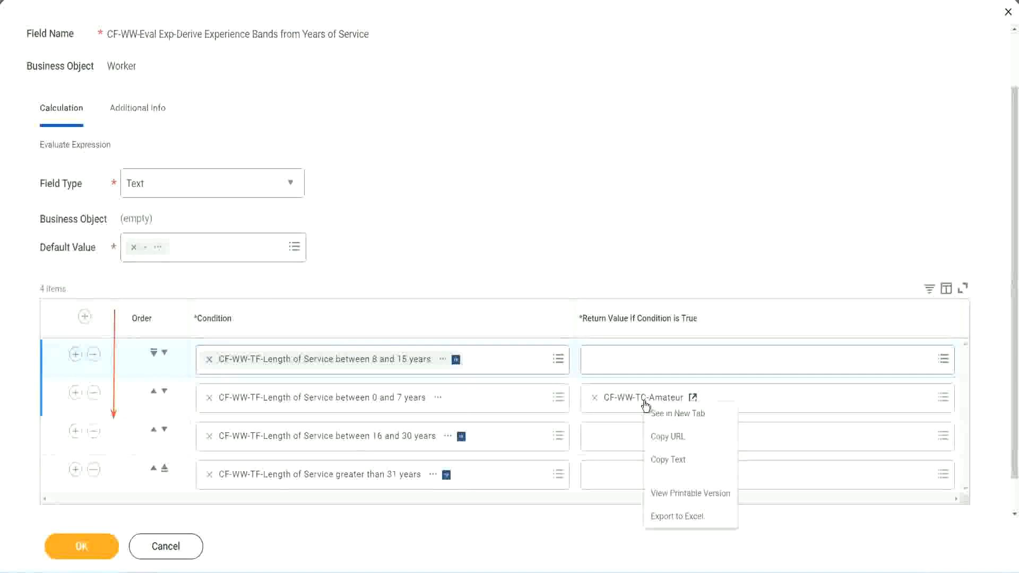
pyautogui.click(670, 461)
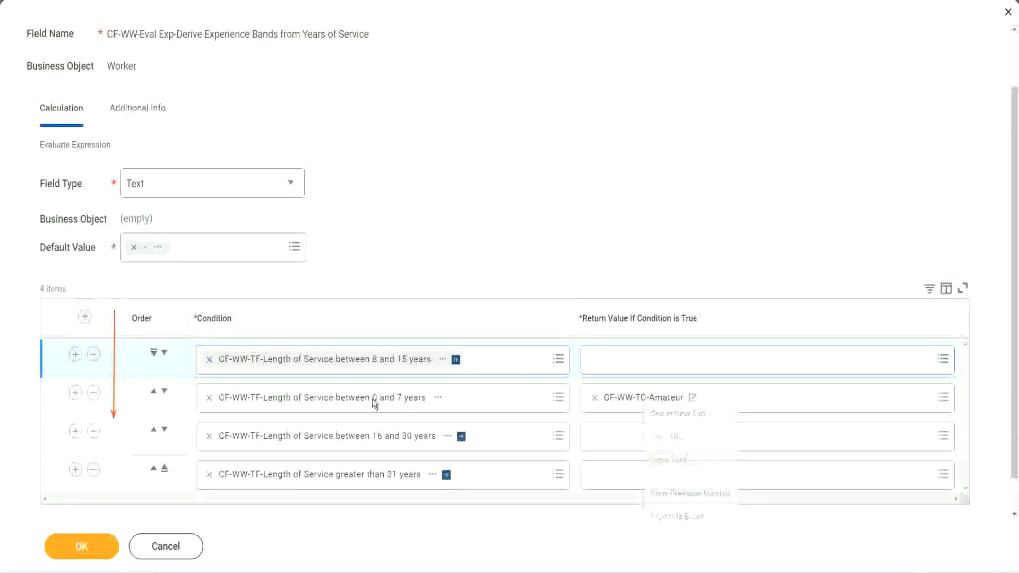
pyautogui.click(164, 353)
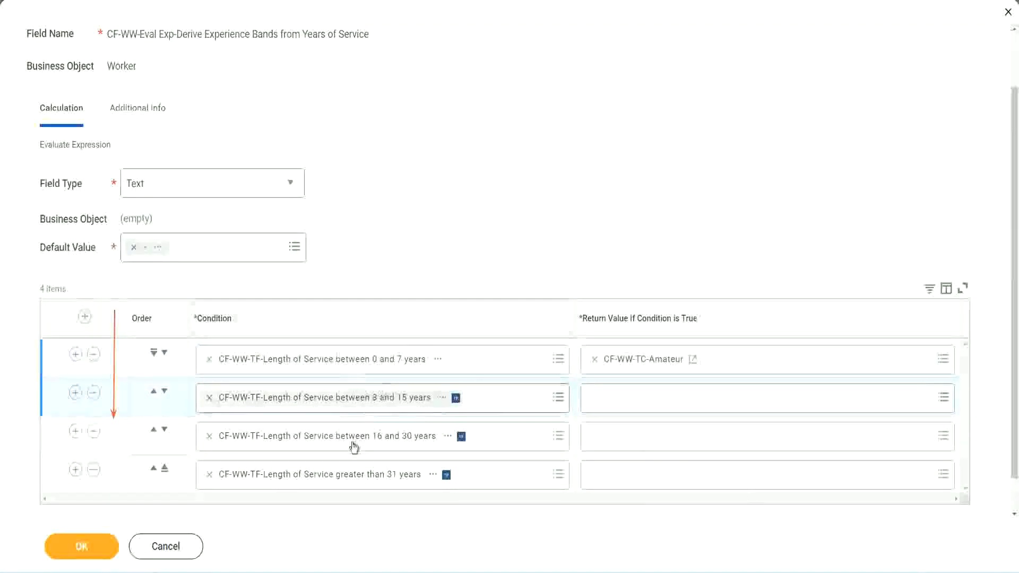
# Step: Create a calculated field for the second row's return value named CF-WW-TC-Experienced, with business object Global and function Text Constant
pyautogui.click(589, 392)
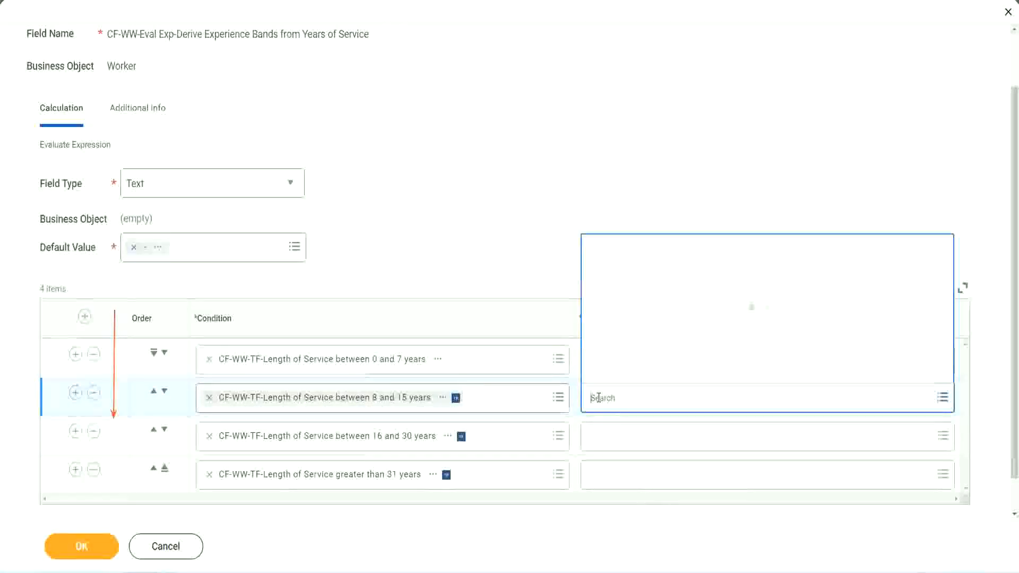
pyautogui.click(631, 371)
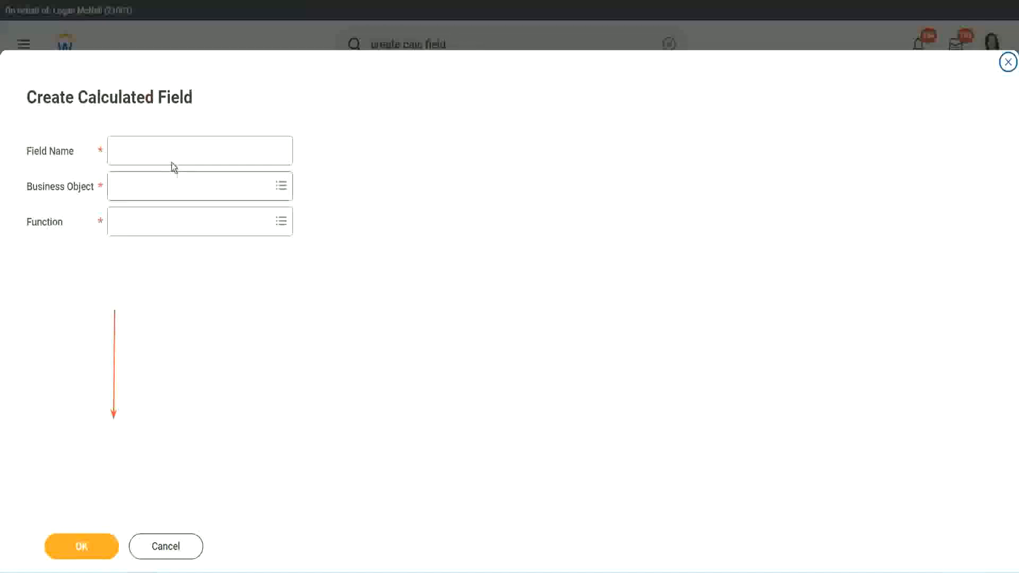
pyautogui.click(163, 150)
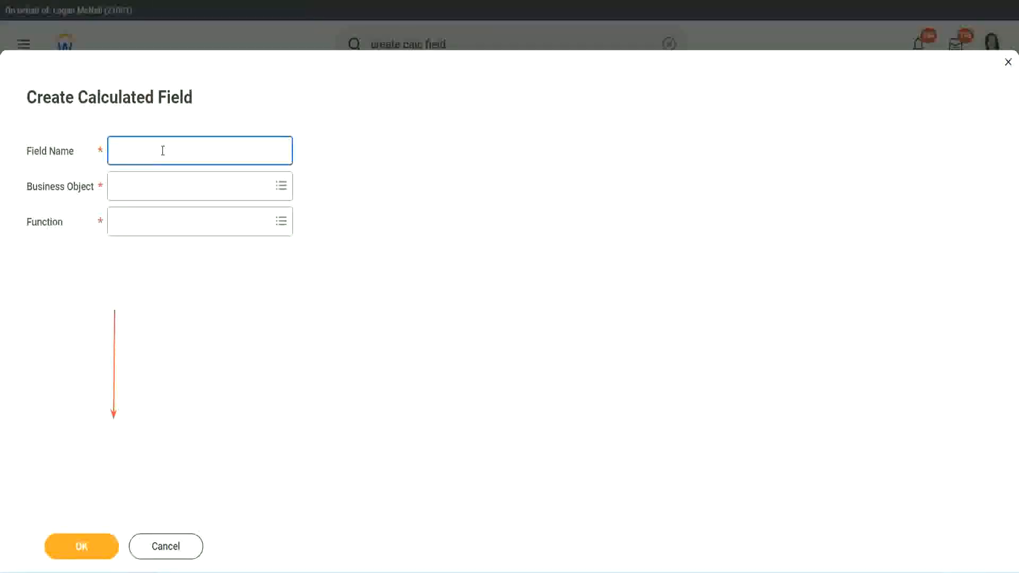
pyautogui.hotkey('ctrl', 'v')
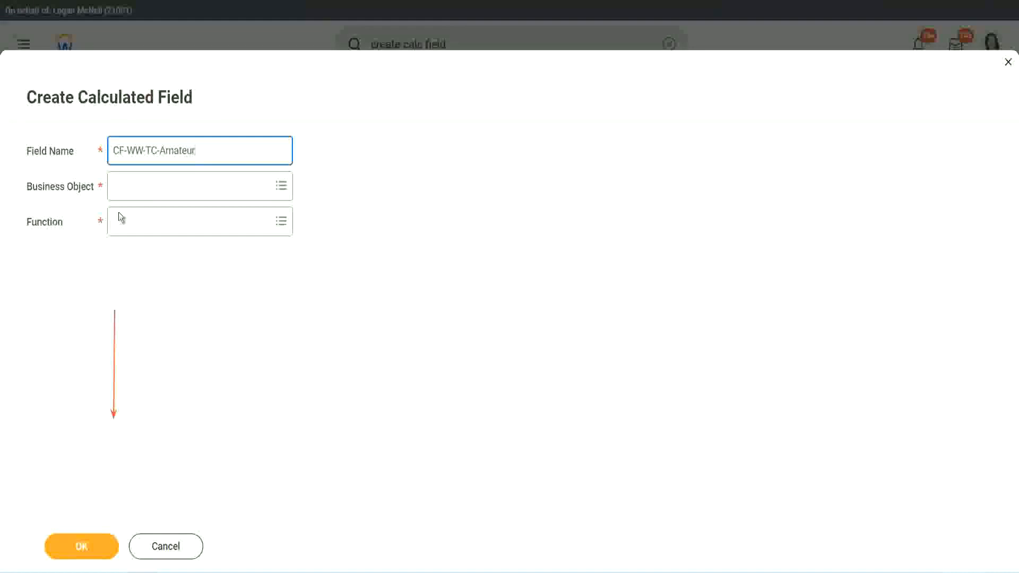
pyautogui.doubleClick(174, 152)
pyautogui.write('Ex')
pyautogui.write('perienced')
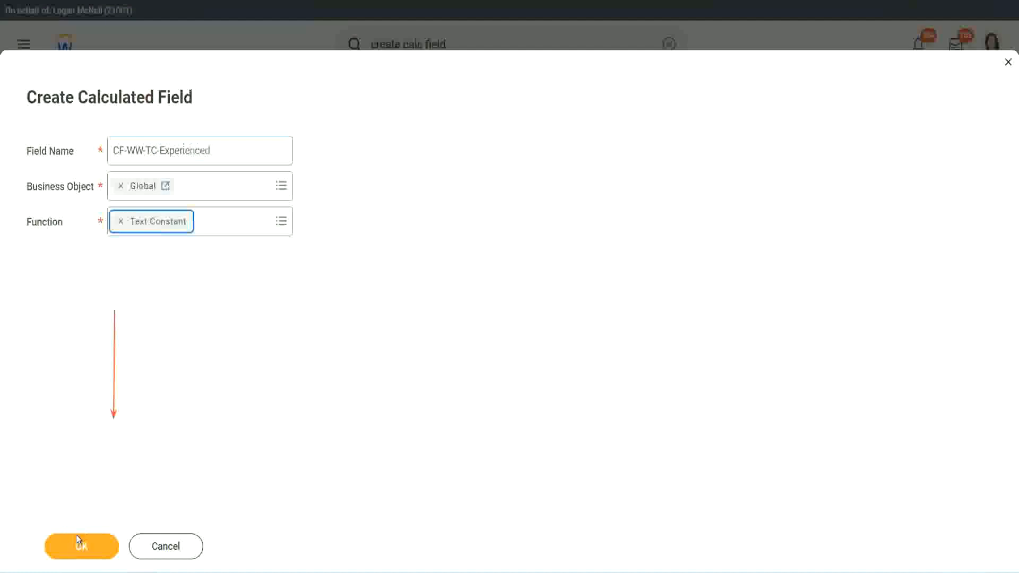
pyautogui.click(80, 544)
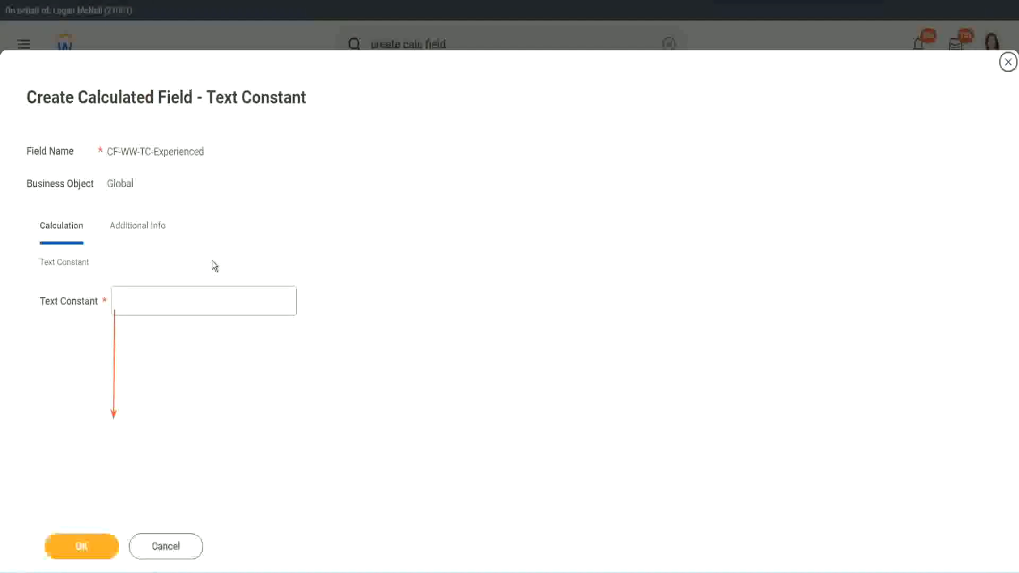
# Step: Set the text constant to Experienced and save the calculated field
pyautogui.click(155, 302)
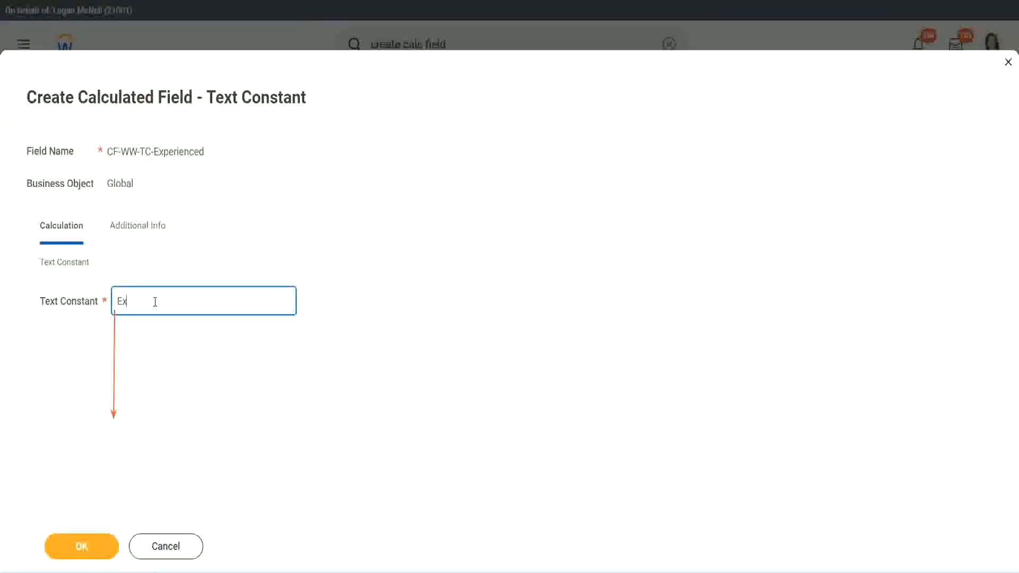
pyautogui.click(84, 547)
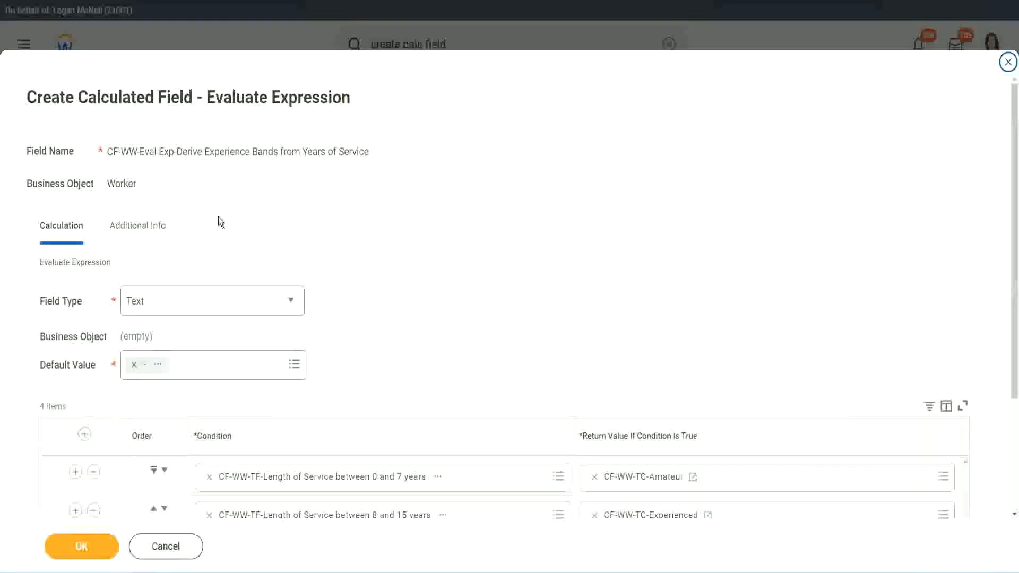
# Step: Start a calculated field for the third row's return value with the copied field name, checking the band names in the Notepad++ notes
pyautogui.scroll(-3, 469, 277)
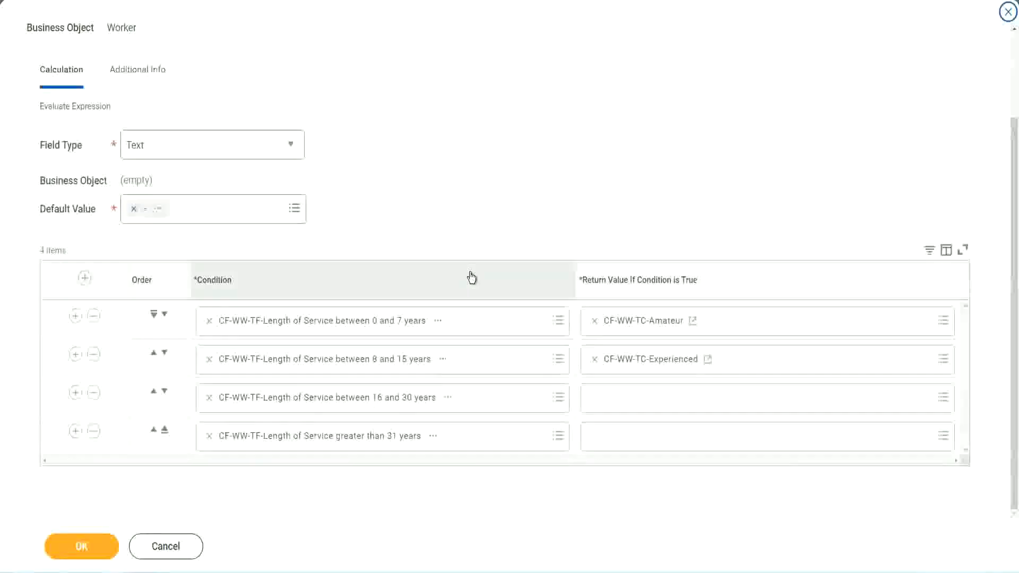
pyautogui.click(635, 403)
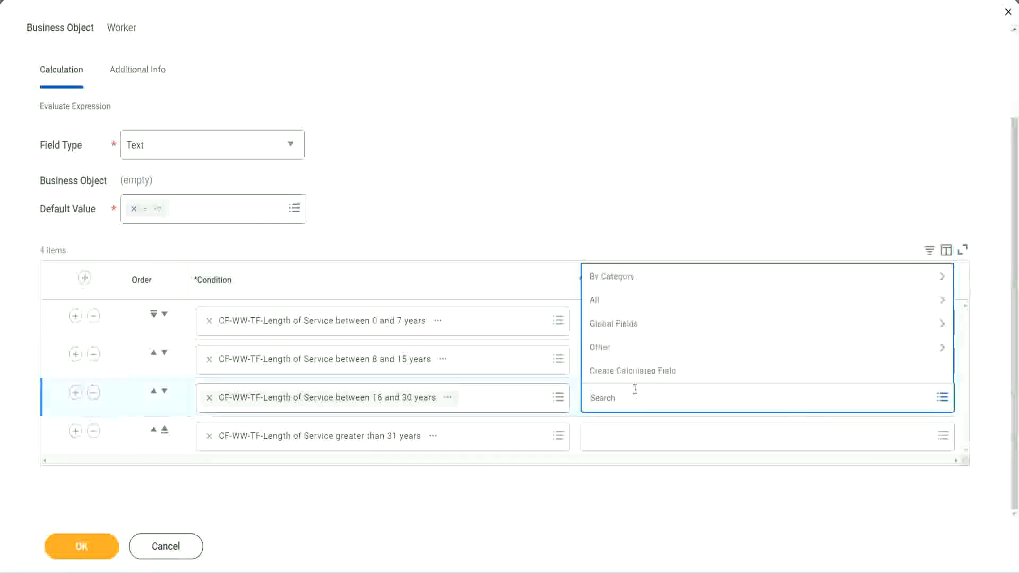
pyautogui.click(637, 371)
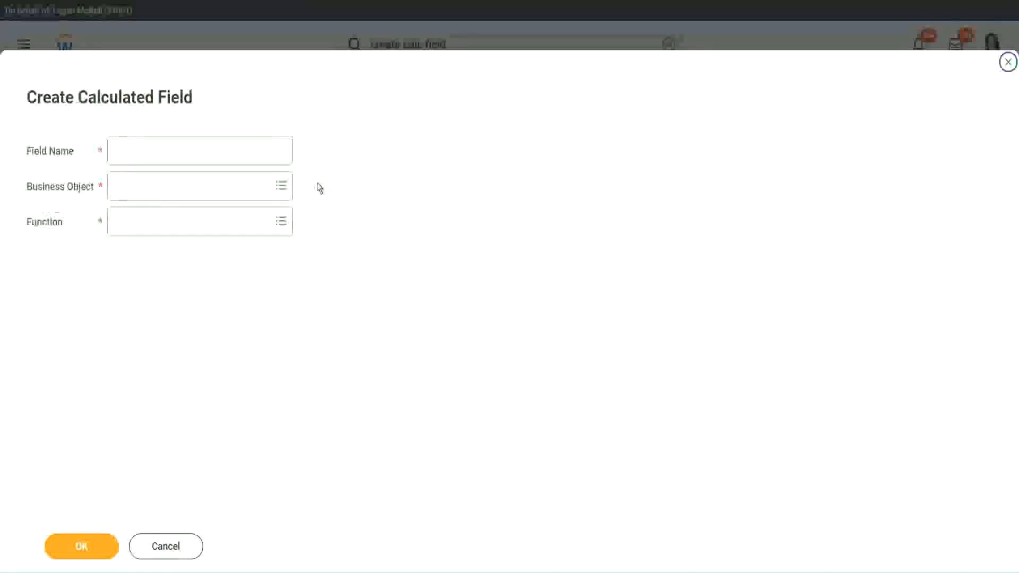
pyautogui.click(216, 150)
pyautogui.hotkey('ctrl', 'v')
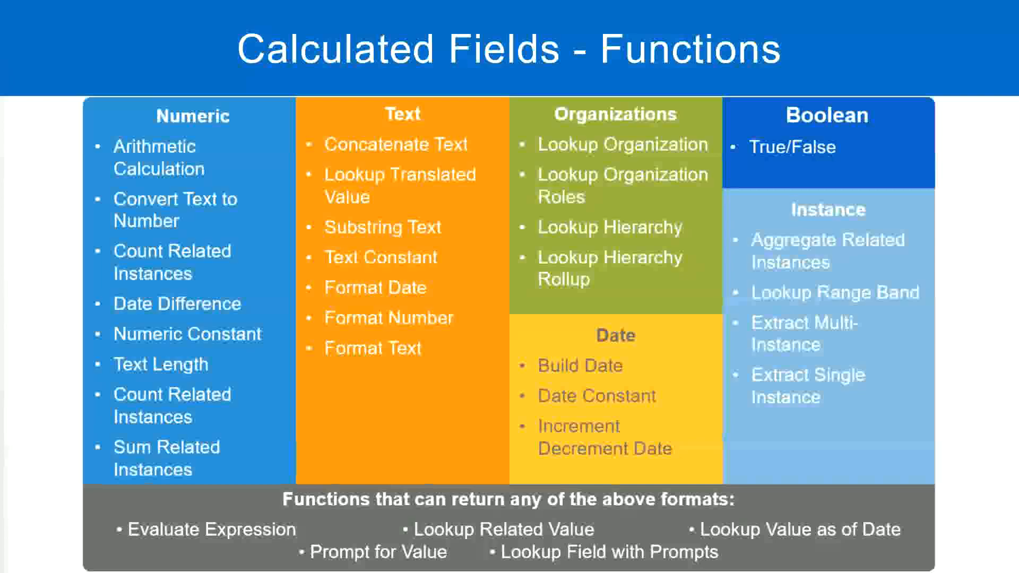
pyautogui.hotkey('alt', 'Tab')
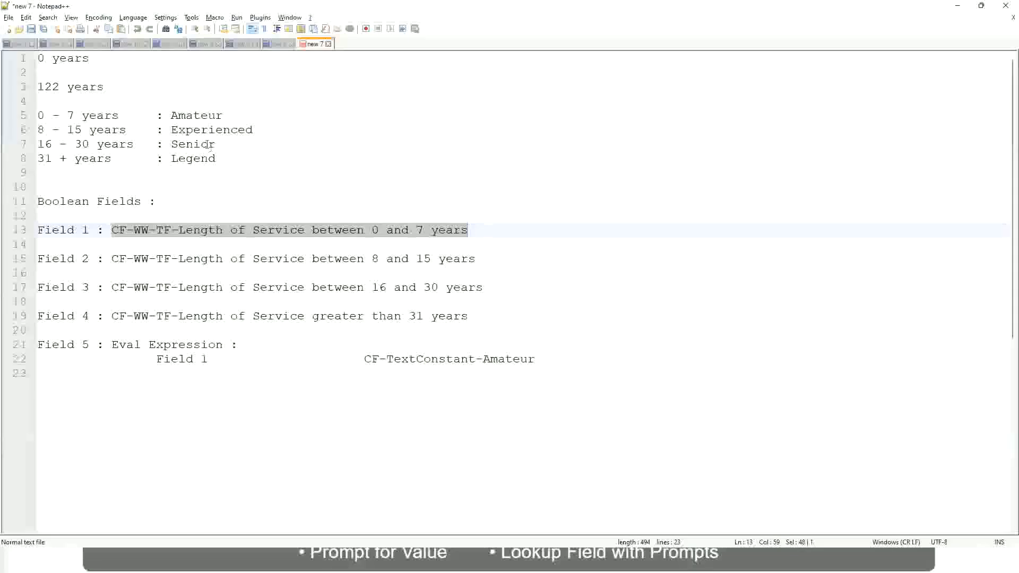
pyautogui.hotkey('alt', 'Tab')
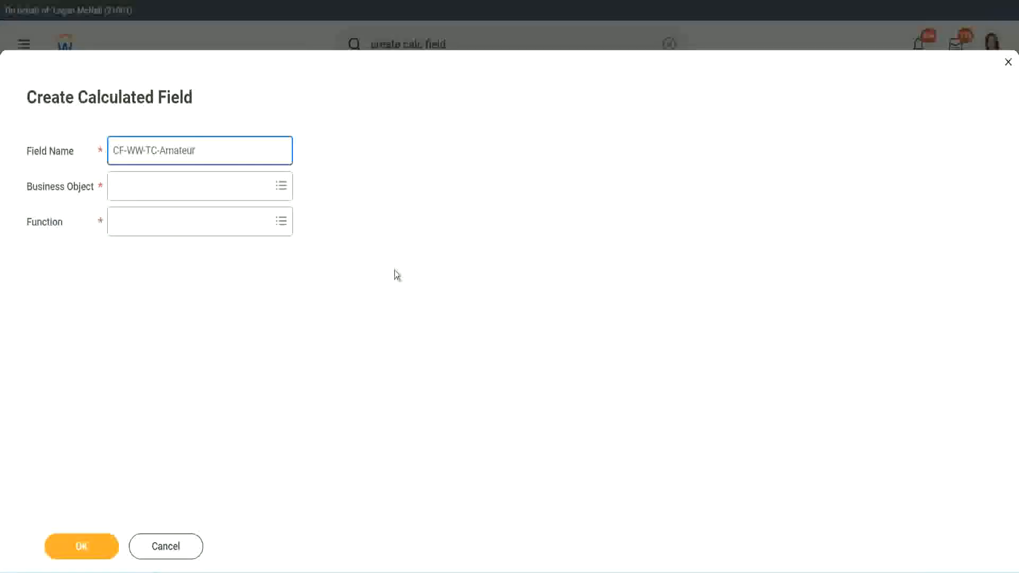
# Step: Rename the new calculated field CF-WW-TC-Senior and define it with business object Global and function Text Constant
pyautogui.click(117, 187)
pyautogui.write('global')
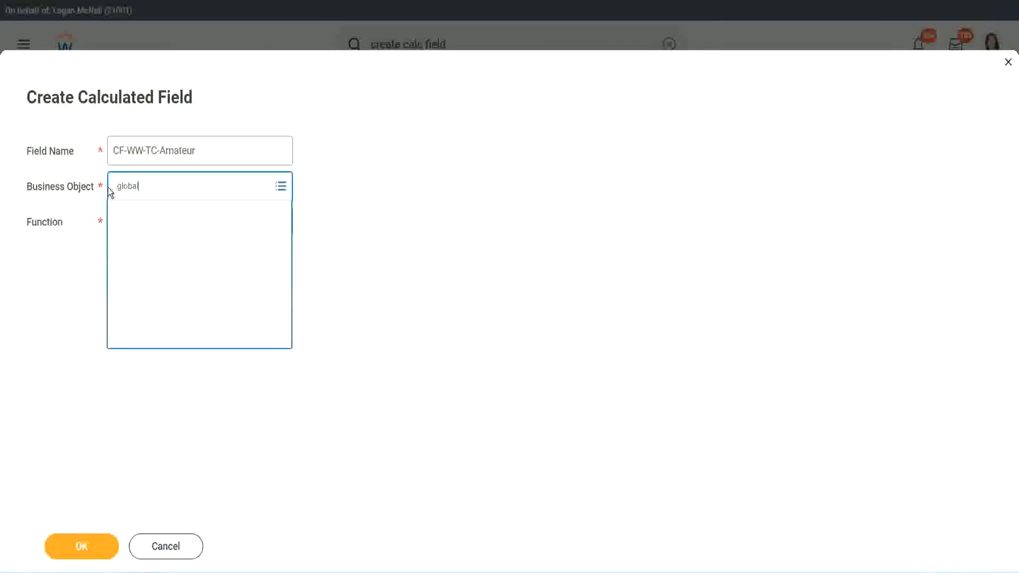
pyautogui.press('Return')
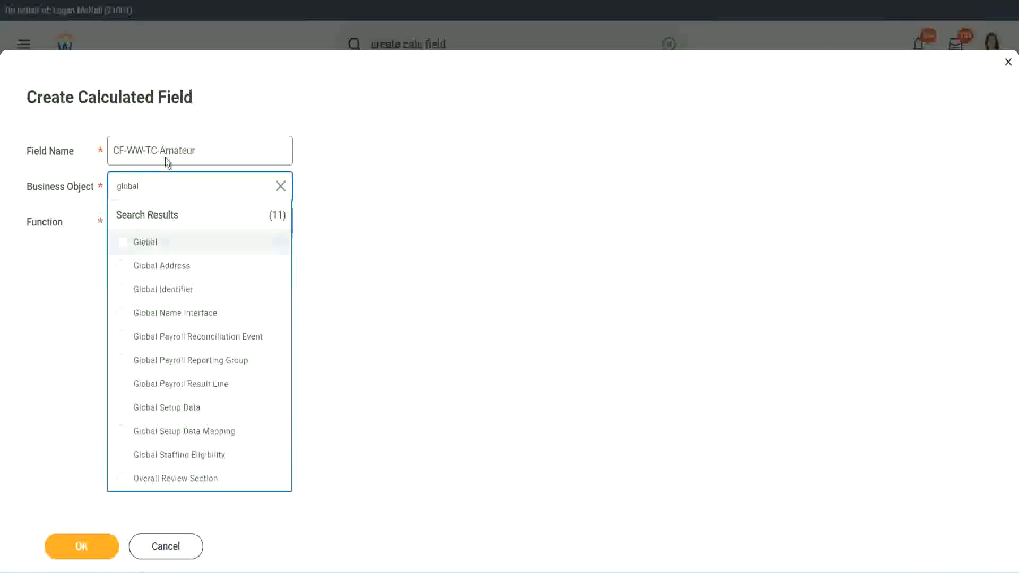
pyautogui.press('Return')
pyautogui.doubleClick(175, 150)
pyautogui.write('S')
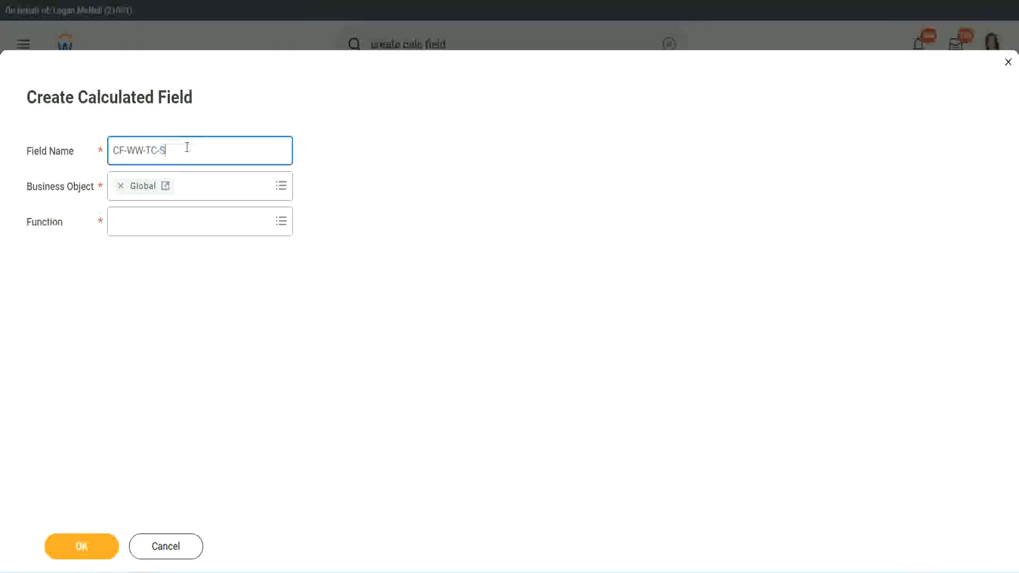
pyautogui.write('enior')
pyautogui.click(162, 232)
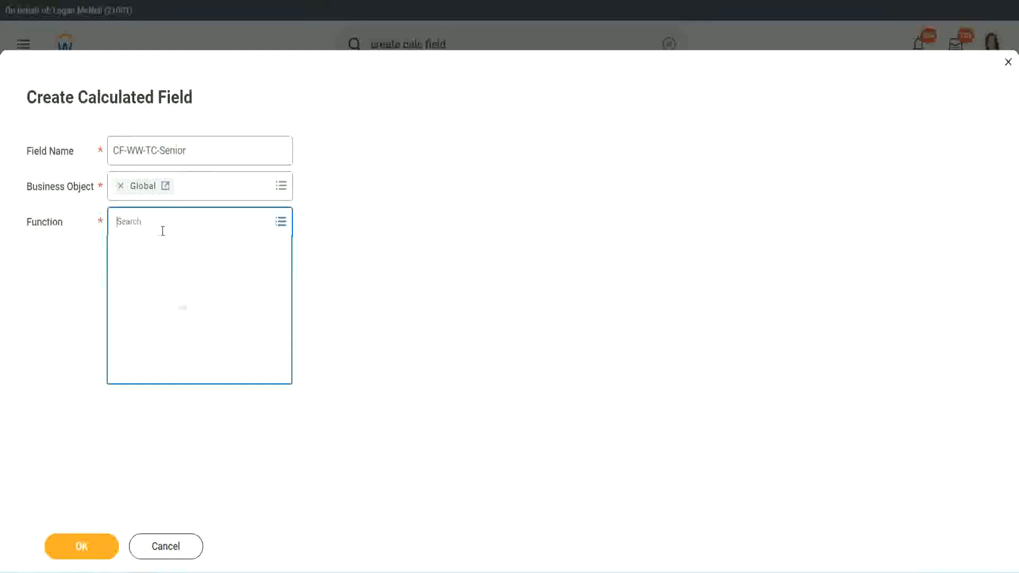
pyautogui.write('tc')
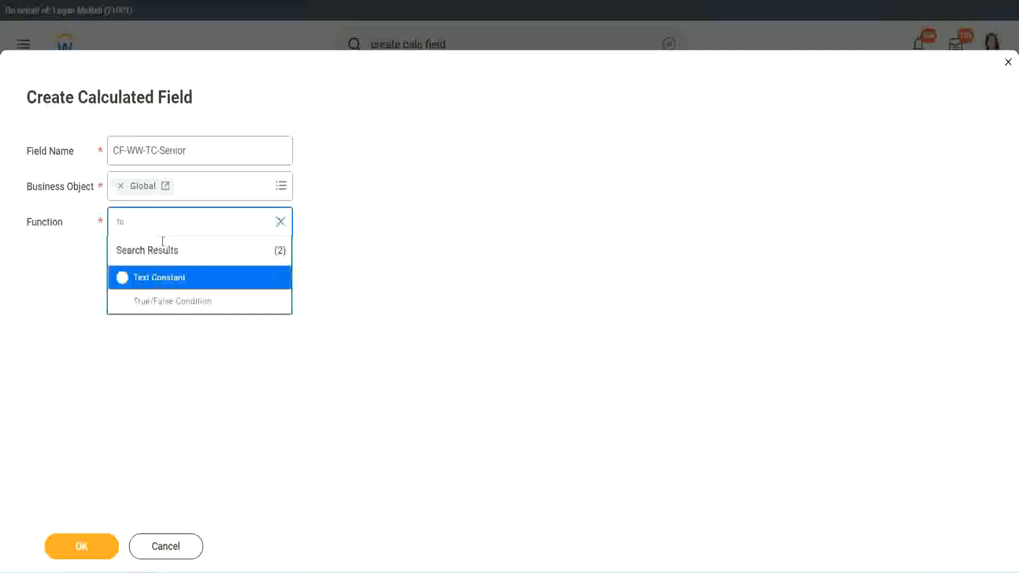
pyautogui.click(158, 276)
pyautogui.click(90, 551)
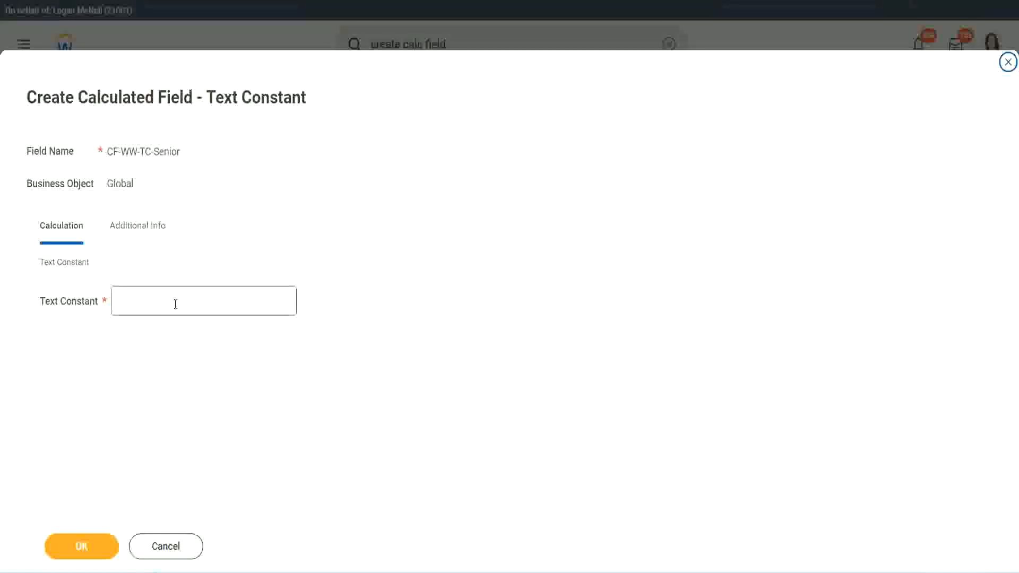
# Step: Set the text constant to Senior and save it as the third row's return value
pyautogui.click(172, 297)
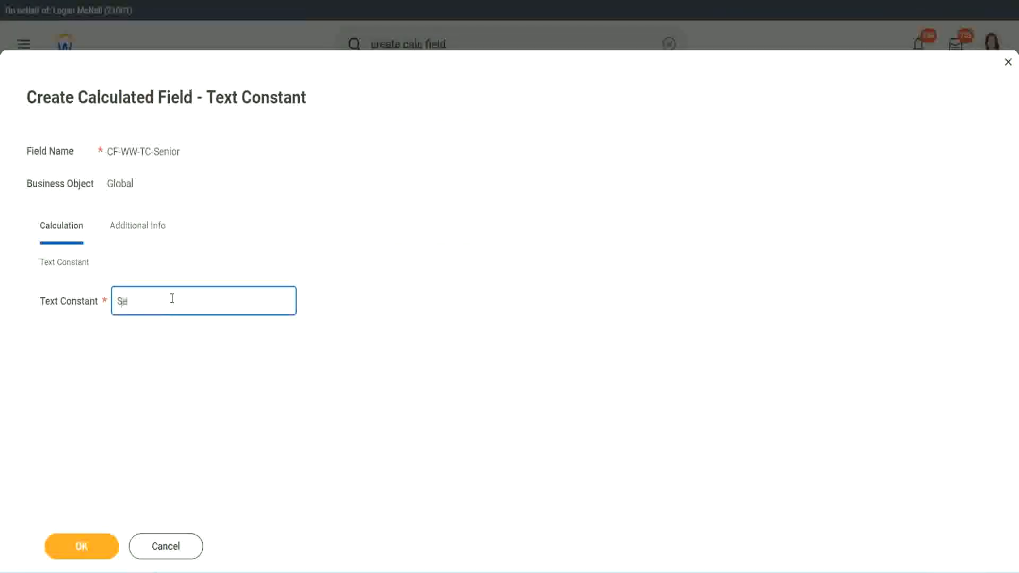
pyautogui.click(100, 536)
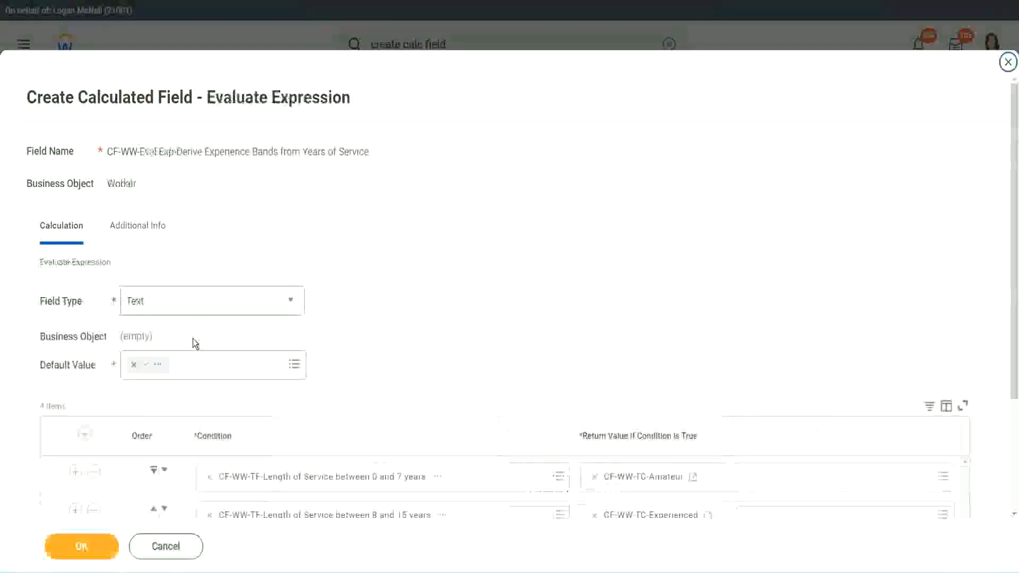
pyautogui.scroll(-2, 737, 381)
pyautogui.scroll(-1, 736, 382)
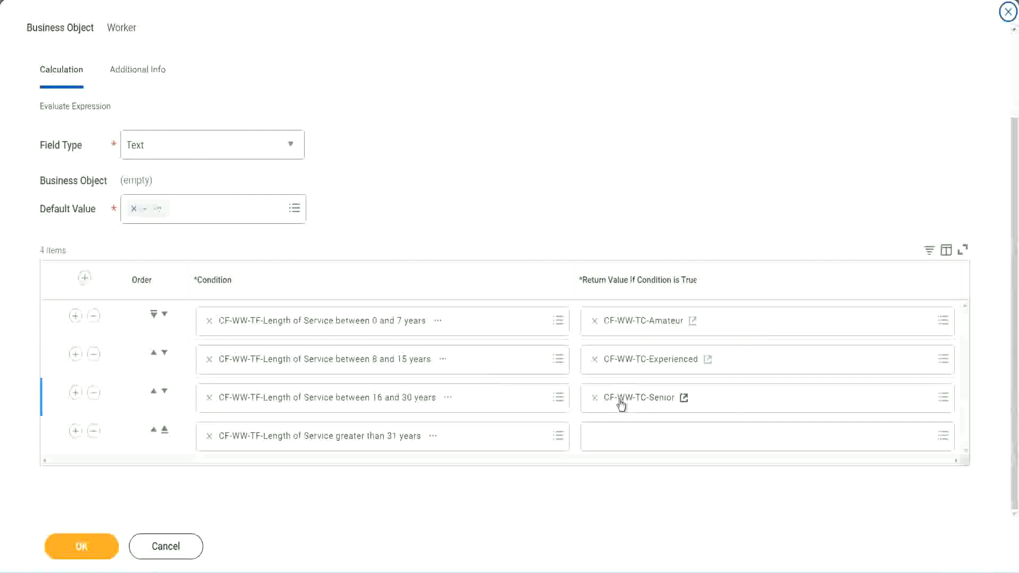
# Step: Start a calculated field for the fourth row's return value, reusing the copied Senior field name and changing it to CF-WW-TC-Legend
pyautogui.rightClick(619, 400)
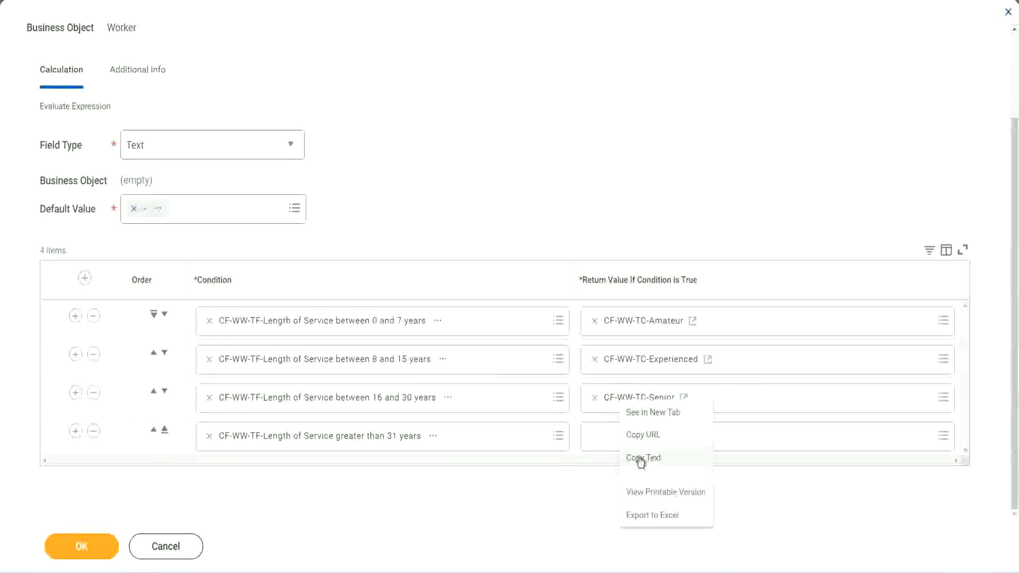
pyautogui.click(614, 454)
pyautogui.click(620, 441)
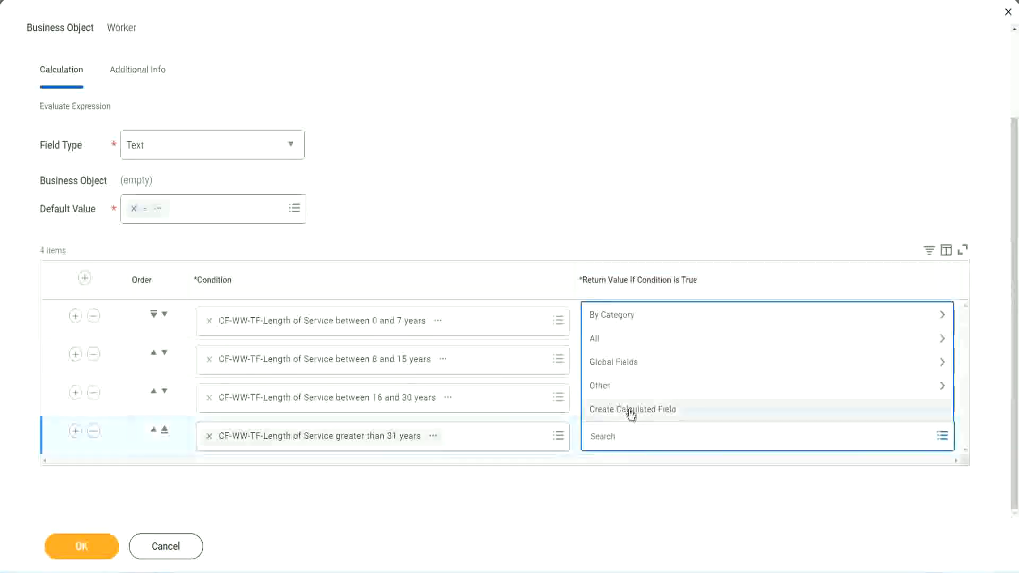
pyautogui.click(631, 413)
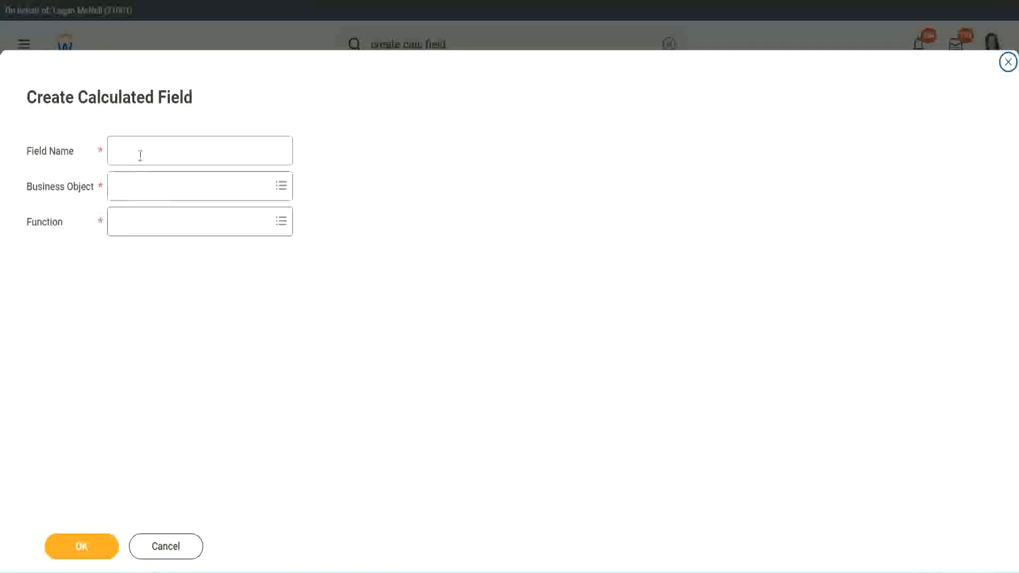
pyautogui.click(140, 155)
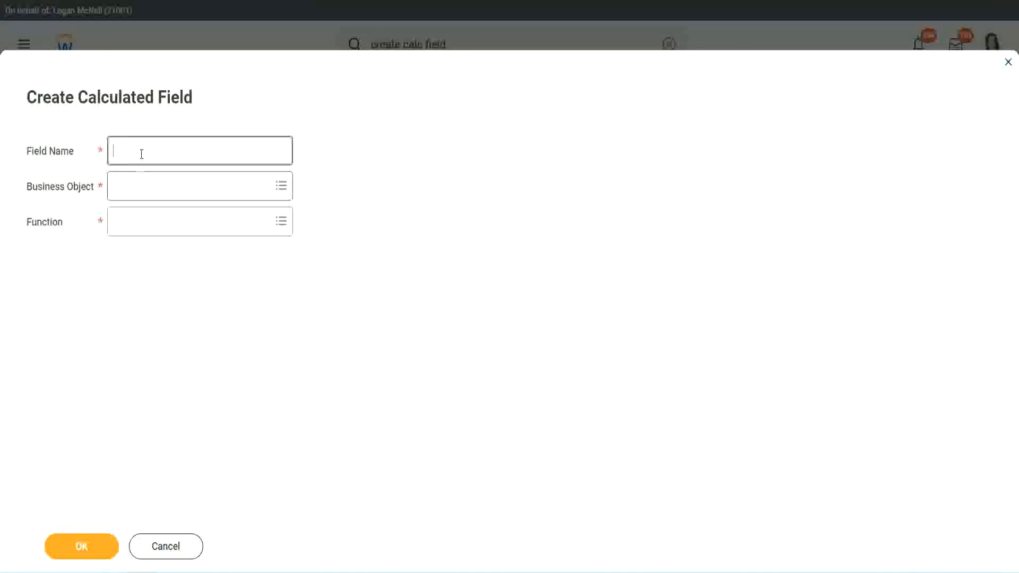
pyautogui.hotkey('ctrl', 'v')
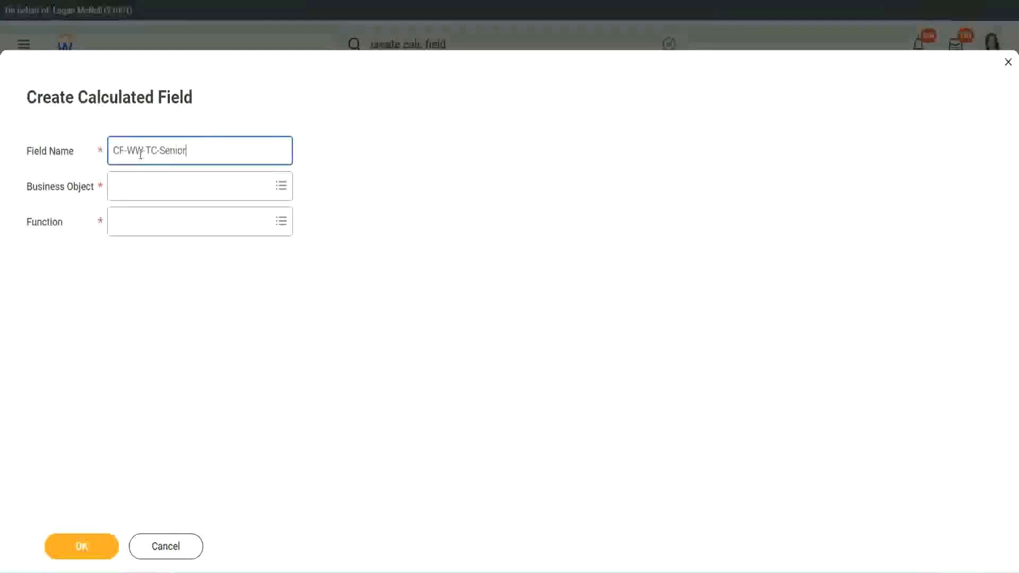
pyautogui.doubleClick(173, 151)
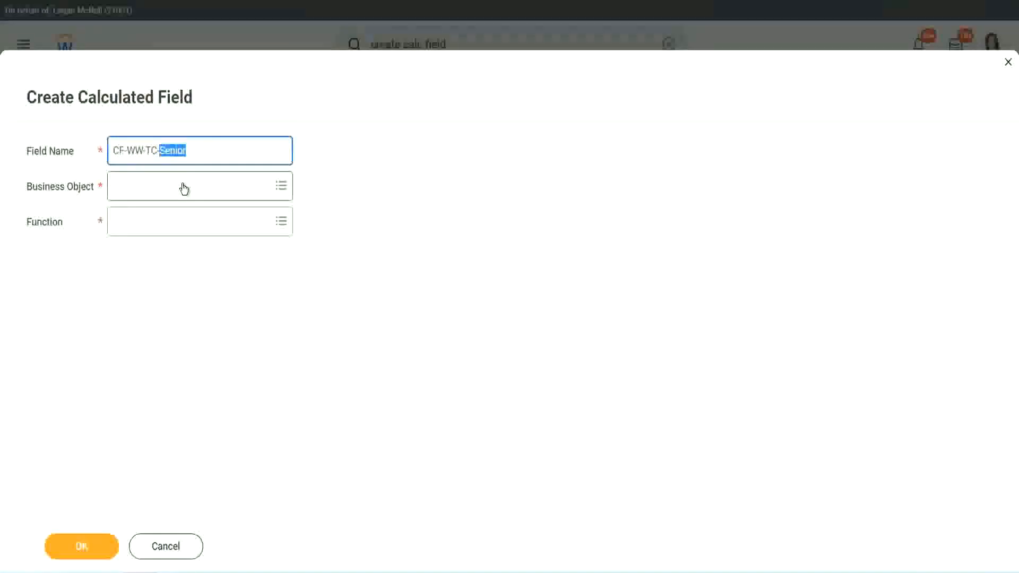
pyautogui.write('Legend')
# Step: Define the CF-WW-TC-Legend field with business object Global and function Text Constant
pyautogui.click(143, 192)
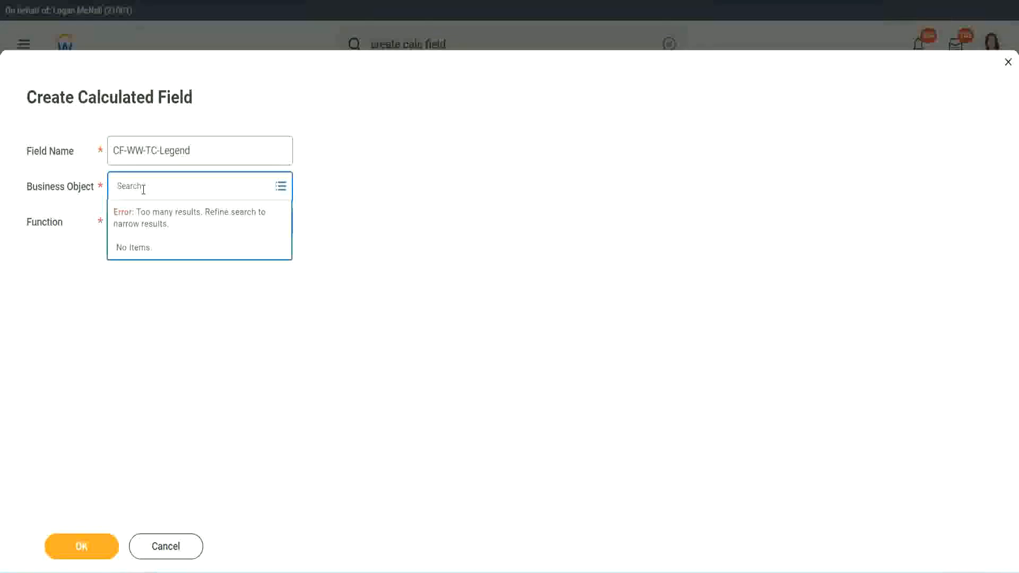
pyautogui.write('w')
pyautogui.write('lobal')
pyautogui.press('Return')
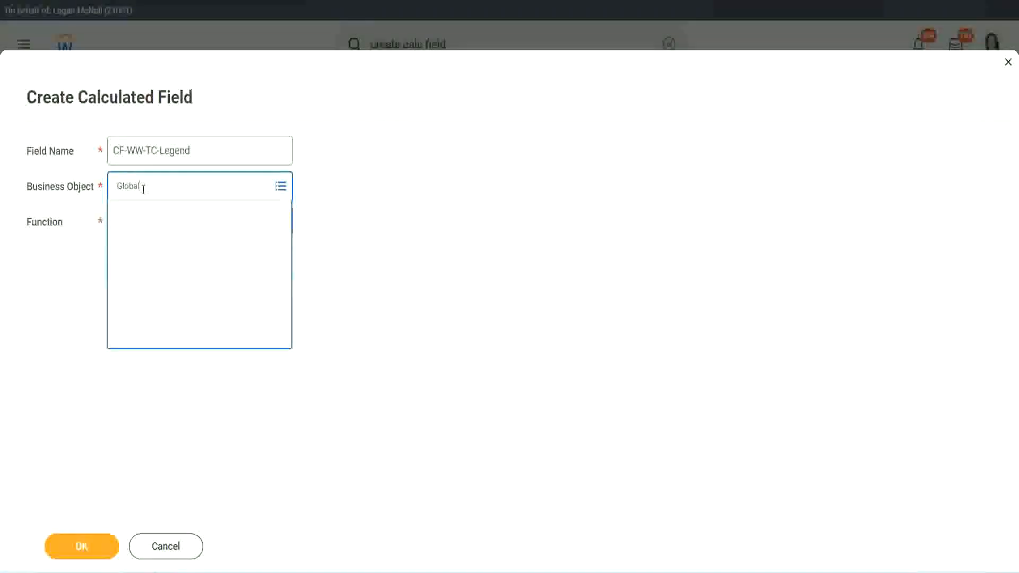
pyautogui.click(152, 245)
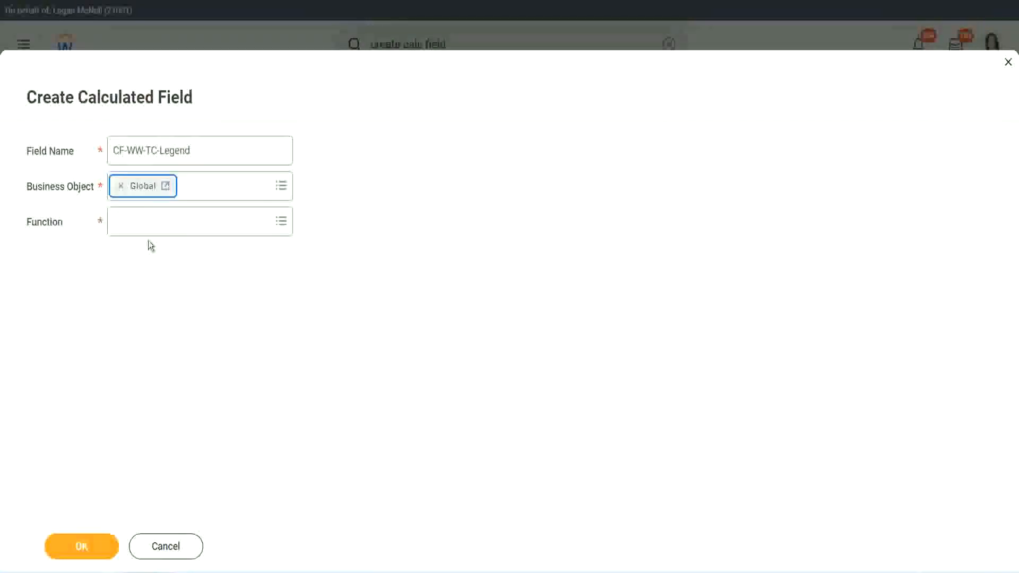
pyautogui.click(147, 221)
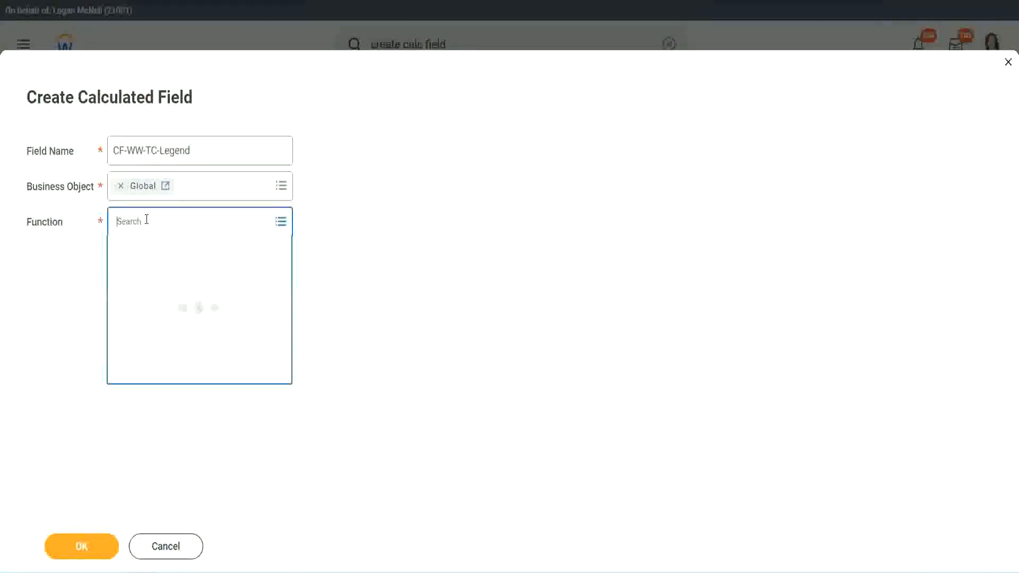
pyautogui.write('te')
pyautogui.press('Return')
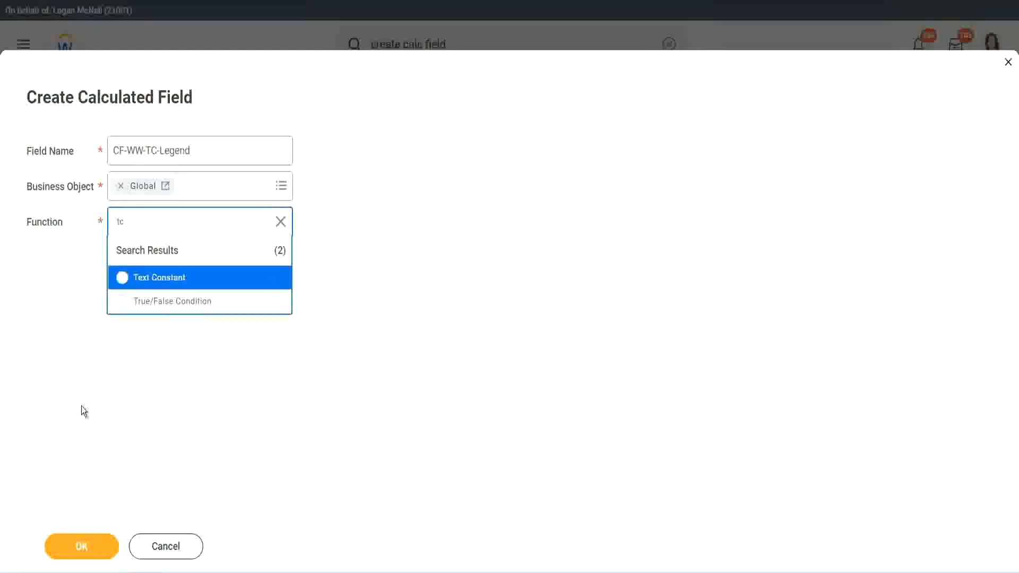
pyautogui.click(127, 290)
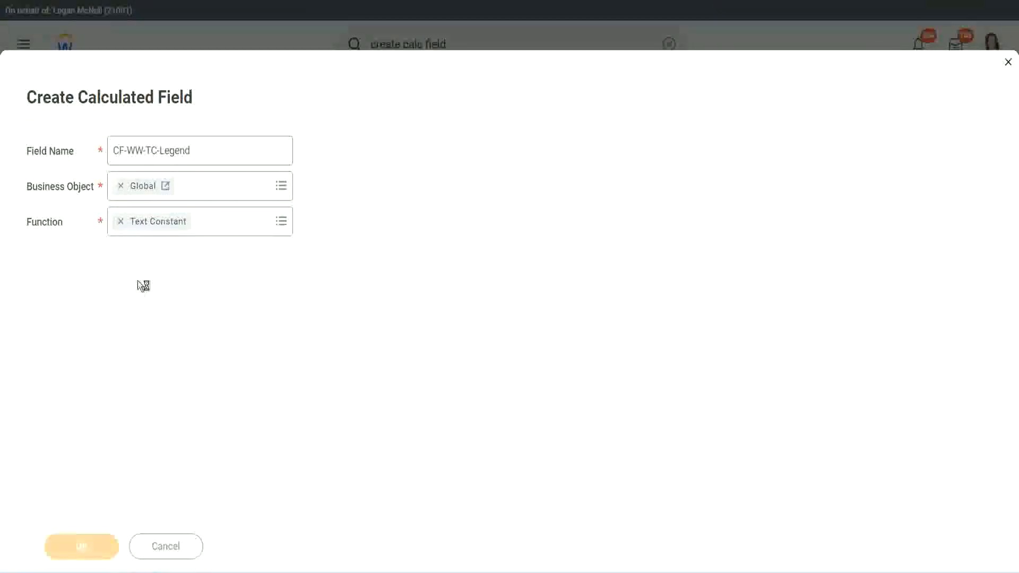
# Step: Set the text constant to Legend and save it as the fourth row's return value
pyautogui.click(131, 302)
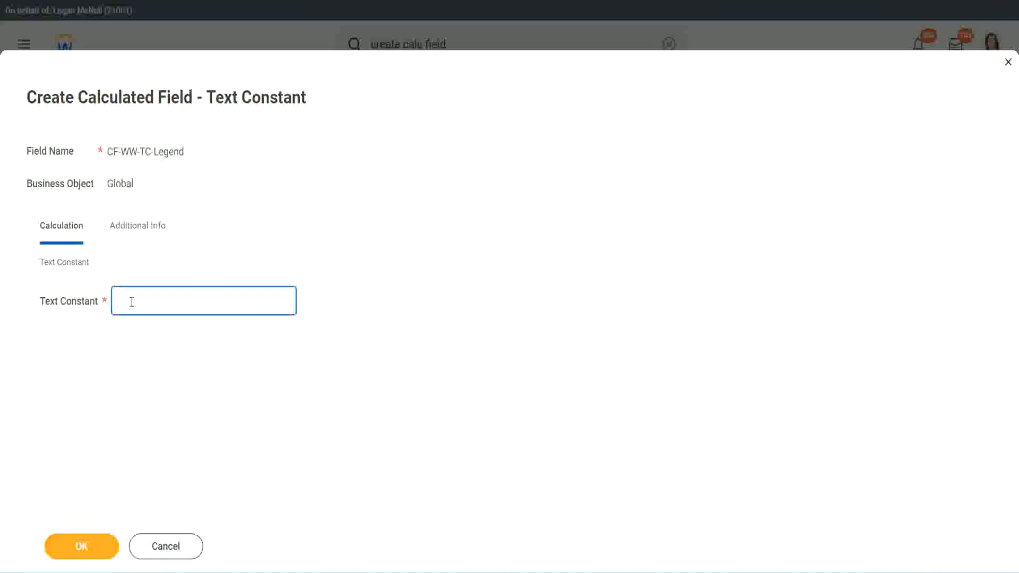
pyautogui.write('Legend')
pyautogui.click(87, 547)
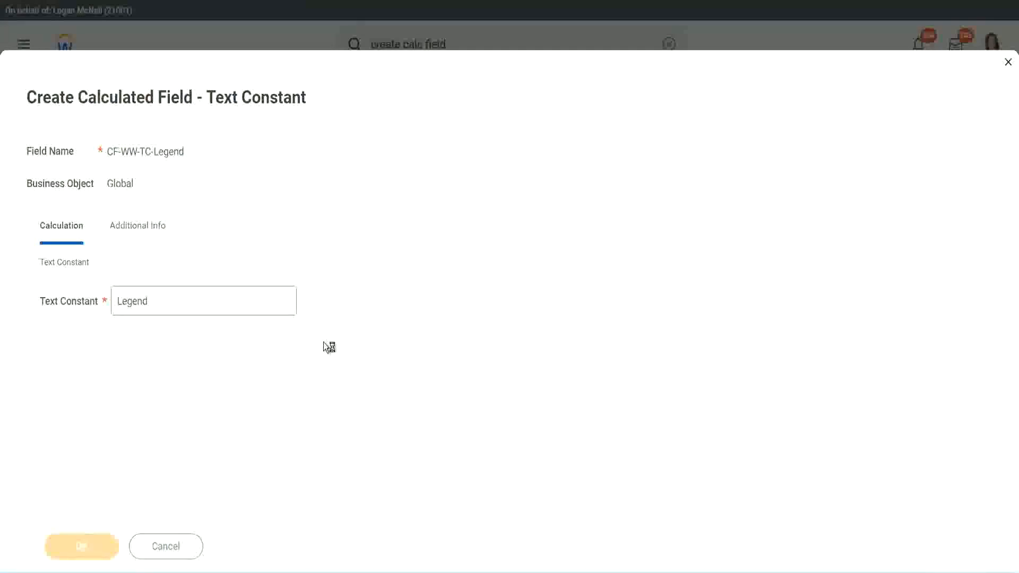
# Step: Review the field type, conditions and return values of the Evaluate Expression calculated field and save it
pyautogui.scroll(-3, 540, 285)
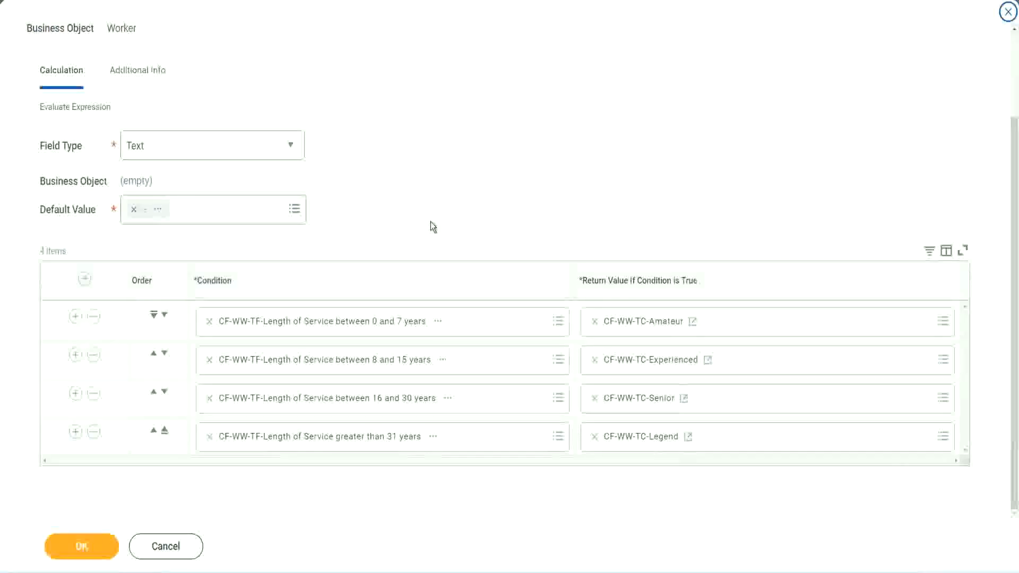
pyautogui.scroll(1, 432, 213)
pyautogui.scroll(1, 431, 212)
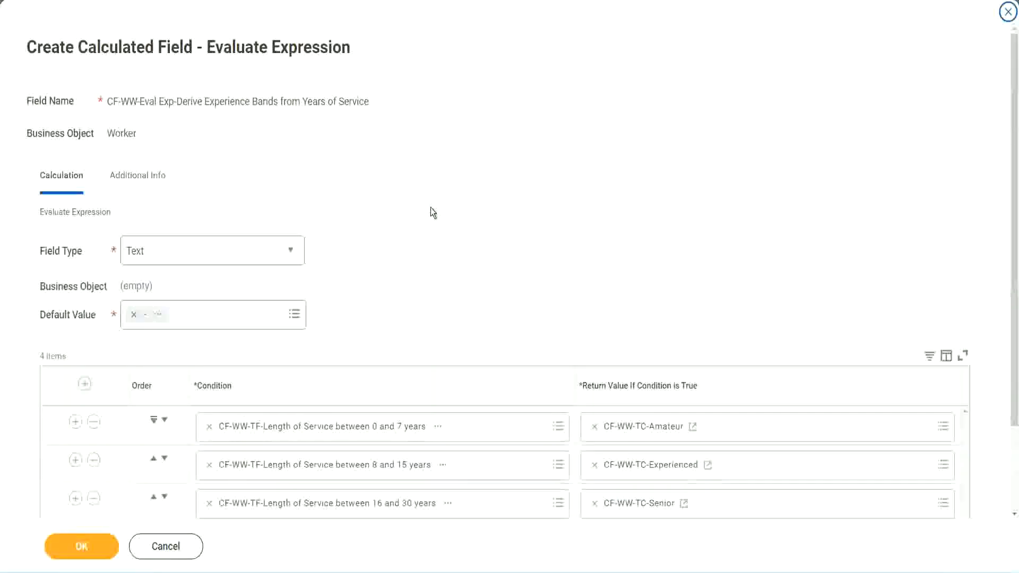
pyautogui.scroll(-2, 431, 212)
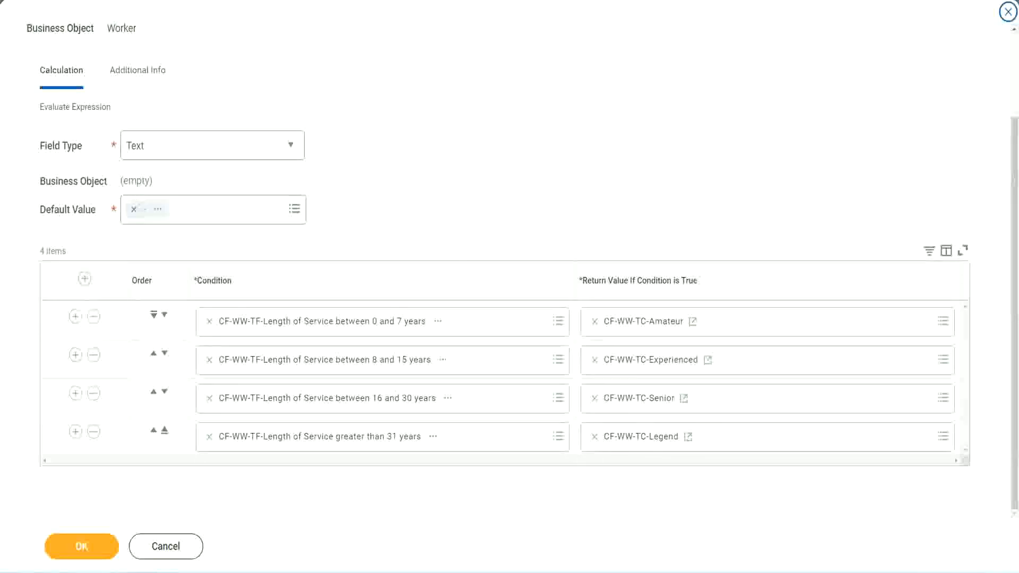
pyautogui.moveTo(654, 149); pyautogui.dragTo(660, 256)
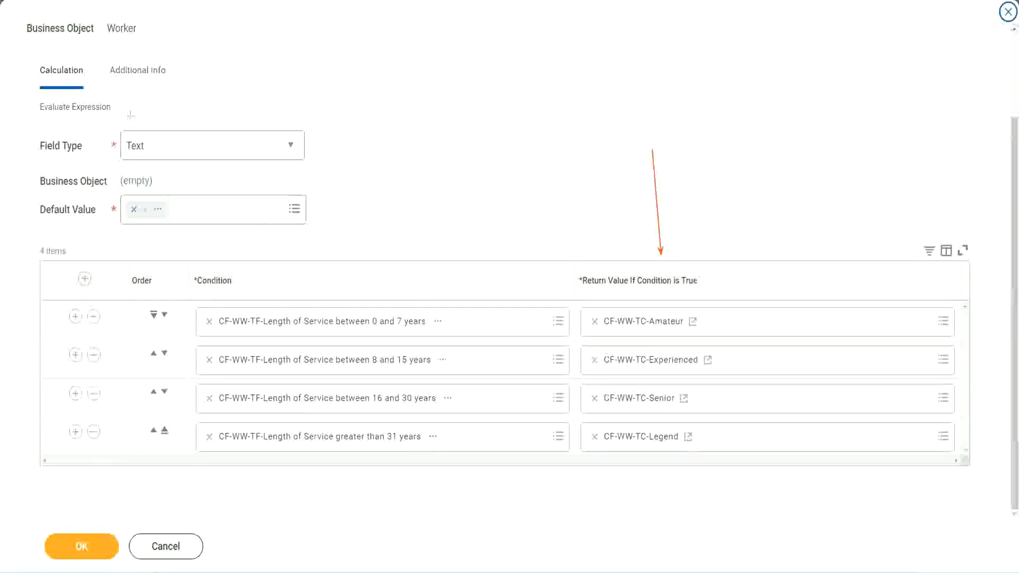
pyautogui.moveTo(126, 92); pyautogui.dragTo(131, 127)
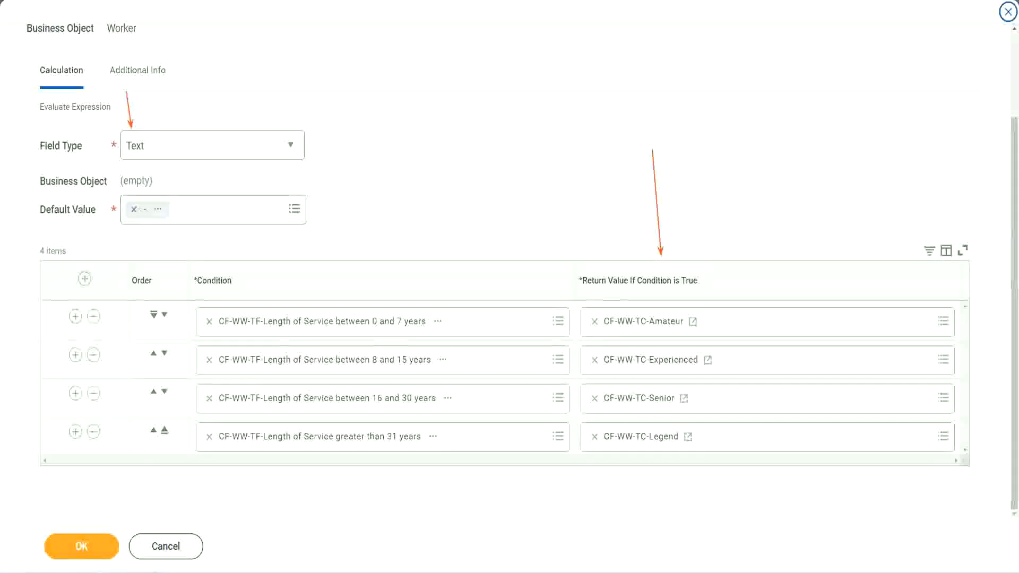
pyautogui.click(87, 545)
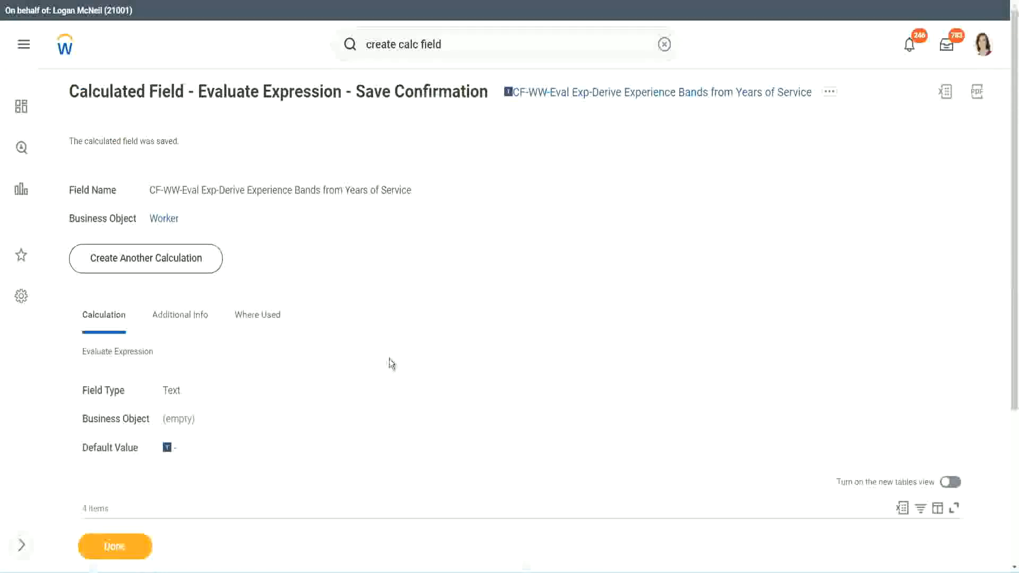
# Step: Check the saved condition rows and copy the name of the Evaluate Expression calculated field
pyautogui.scroll(-4, 389, 358)
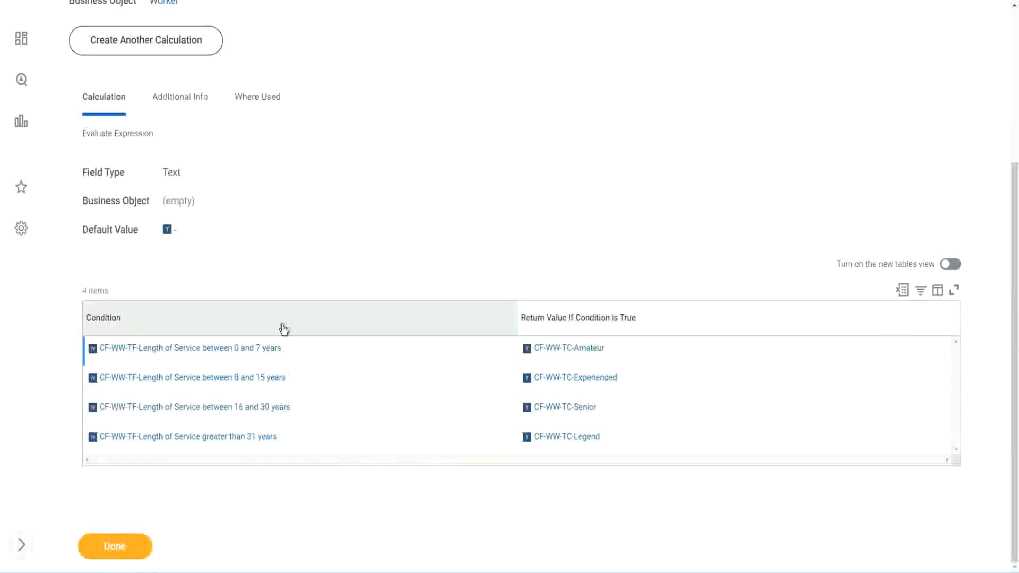
pyautogui.scroll(4, 282, 328)
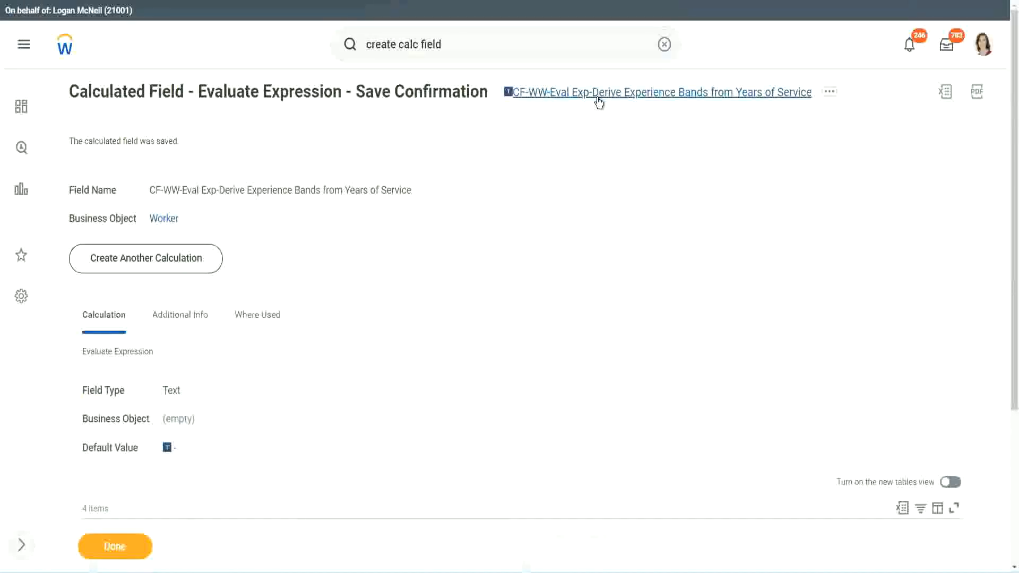
pyautogui.click(627, 162)
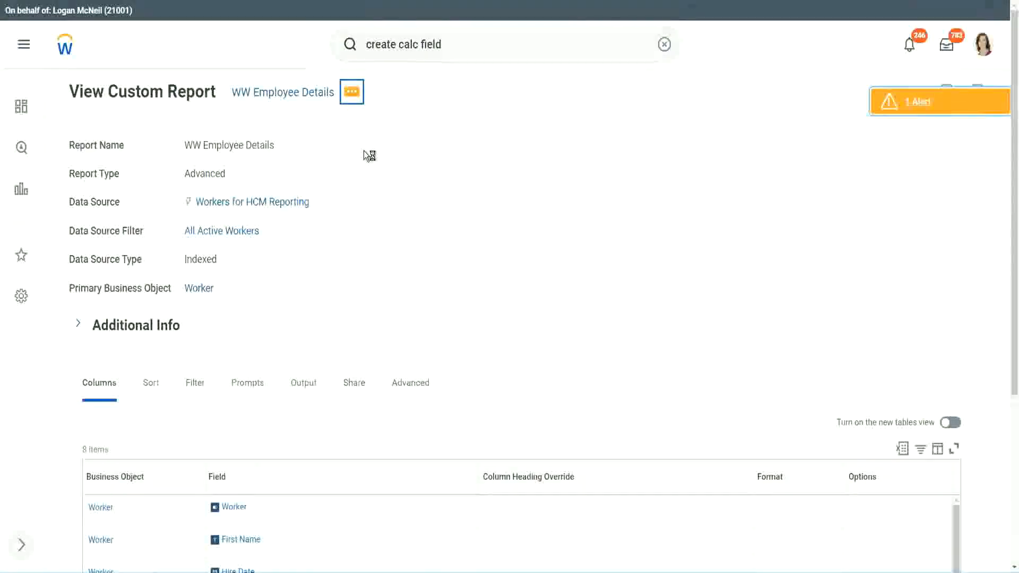
# Step: Open the WW Employee Details custom report for editing and add a row to its columns
pyautogui.moveTo(420, 150)
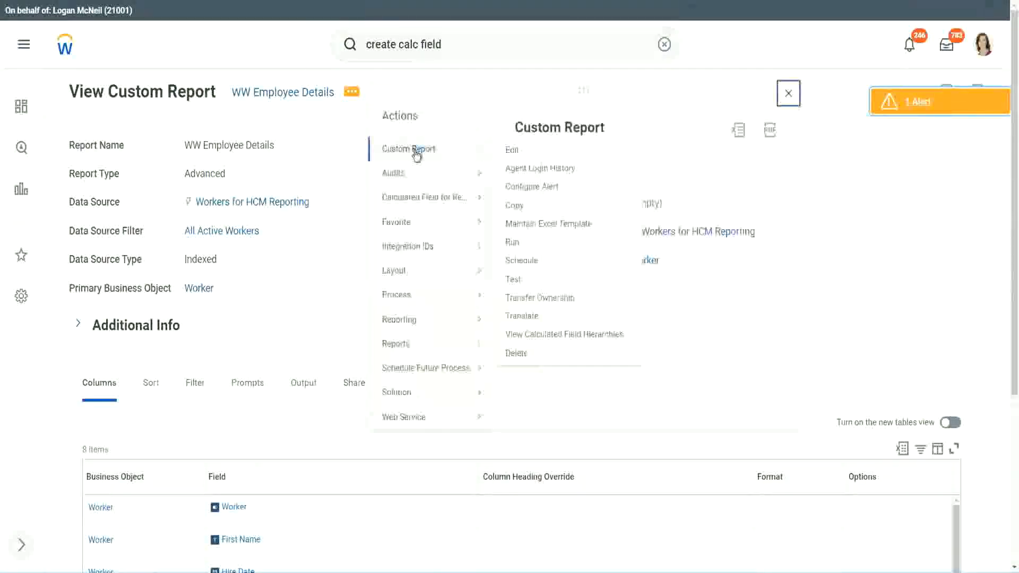
pyautogui.click(518, 153)
pyautogui.scroll(-4, 371, 229)
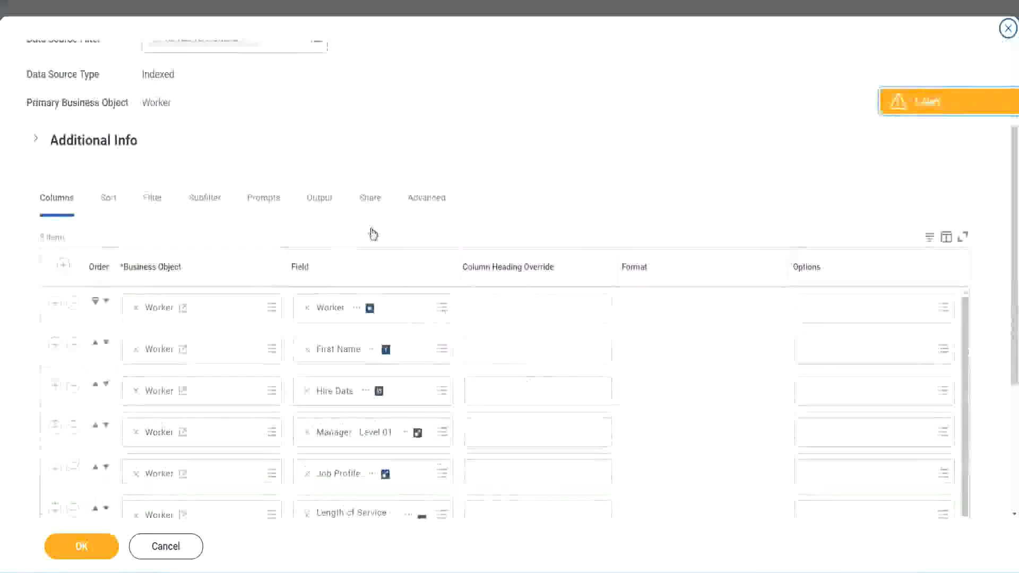
pyautogui.scroll(-2, 373, 234)
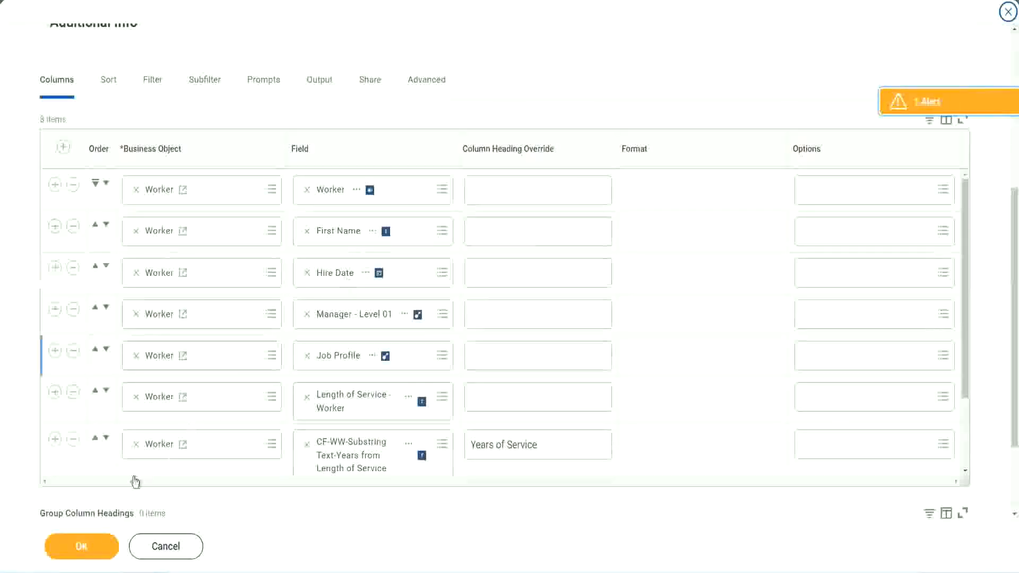
pyautogui.click(55, 440)
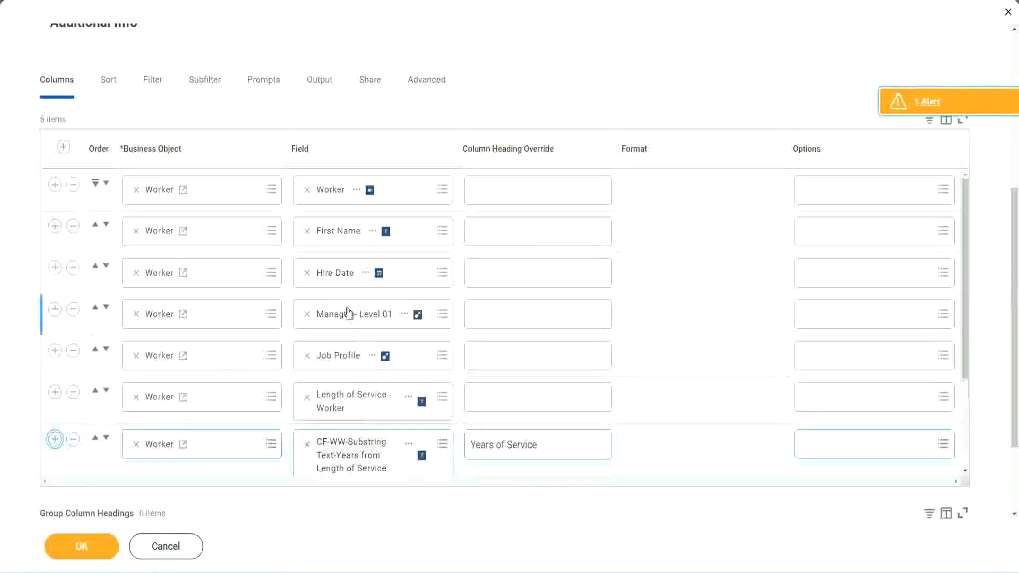
# Step: Set the new Worker column's field to CF-WW-Eval Exp-Derive Experience Bands from Years of Service, override its heading with Experience Bands, and save the report
pyautogui.scroll(-2, 534, 348)
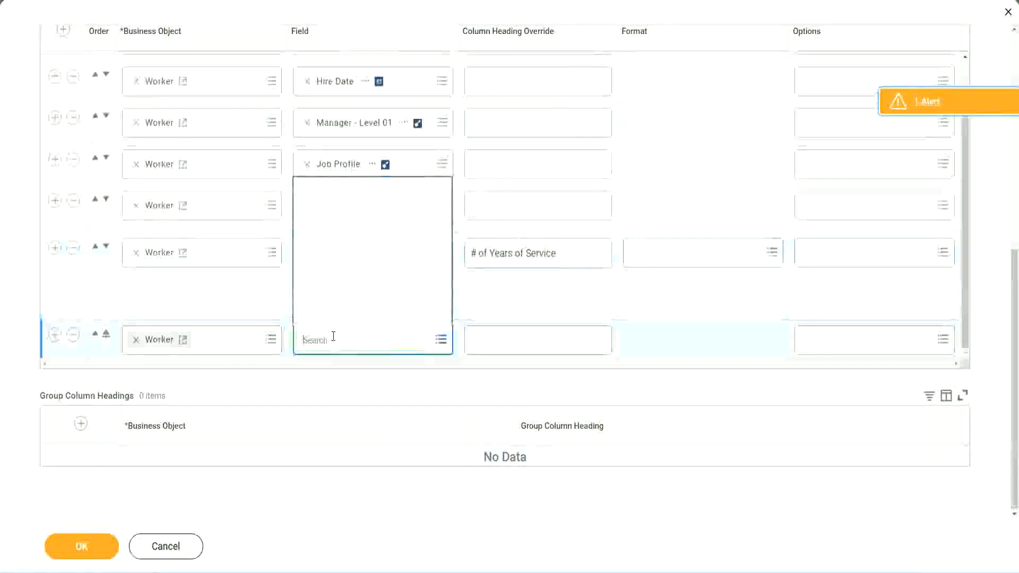
pyautogui.hotkey('ctrl', 'v')
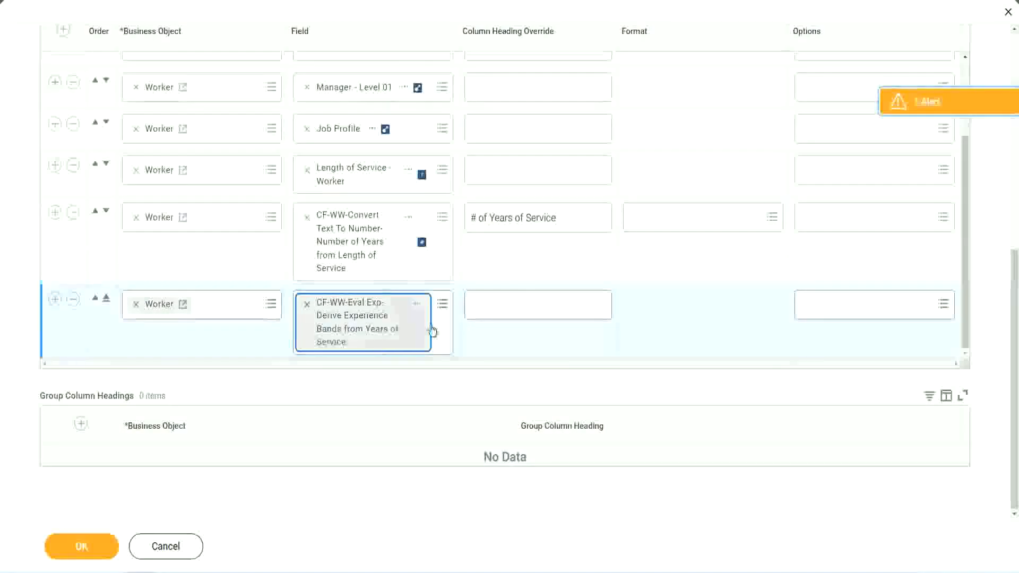
pyautogui.click(519, 305)
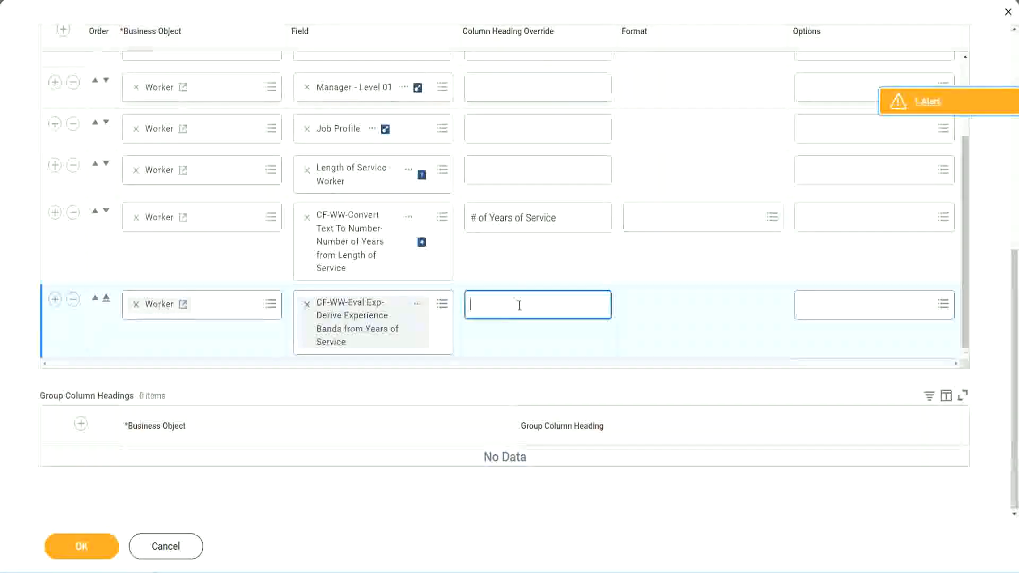
pyautogui.write('E')
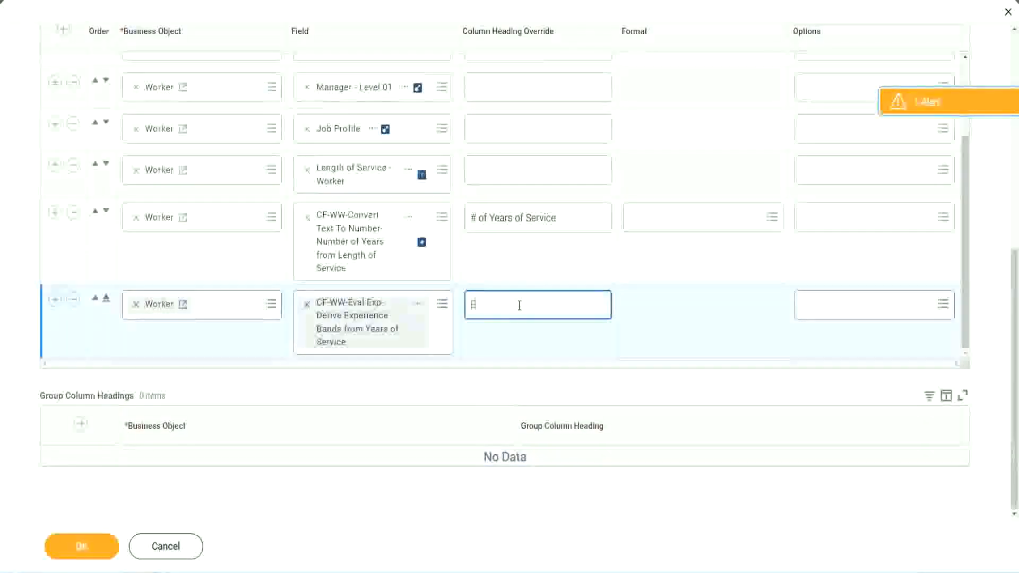
pyautogui.write('xperience Bands')
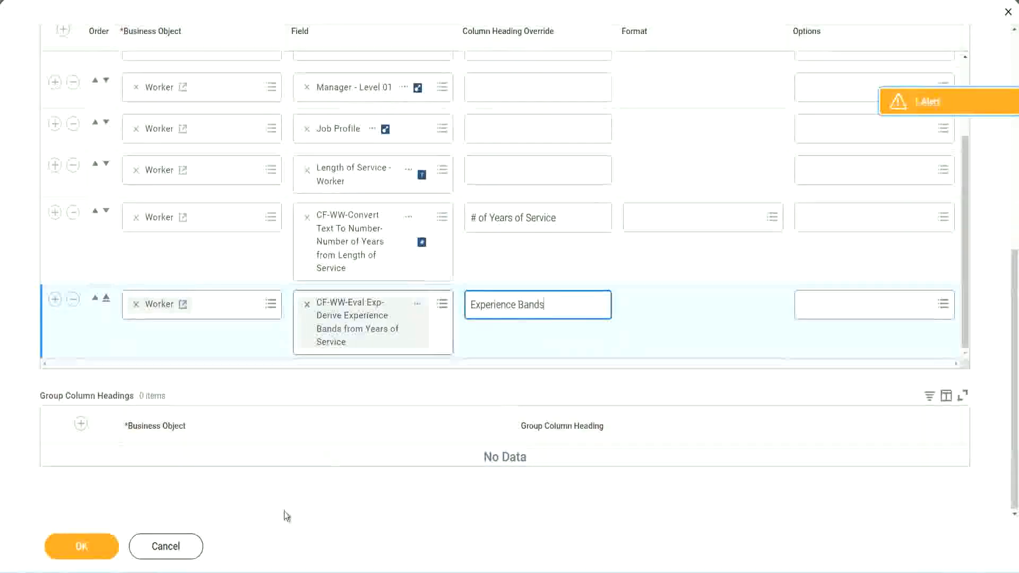
pyautogui.click(98, 547)
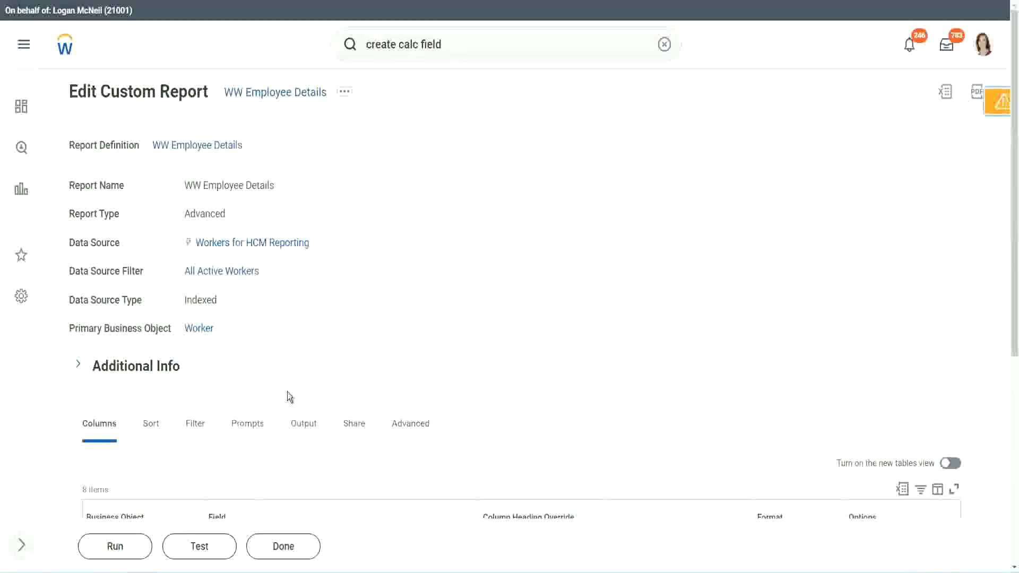
# Step: Run the WW Employee Details report with all worker type prompts left blank
pyautogui.scroll(-5, 317, 359)
pyautogui.click(116, 546)
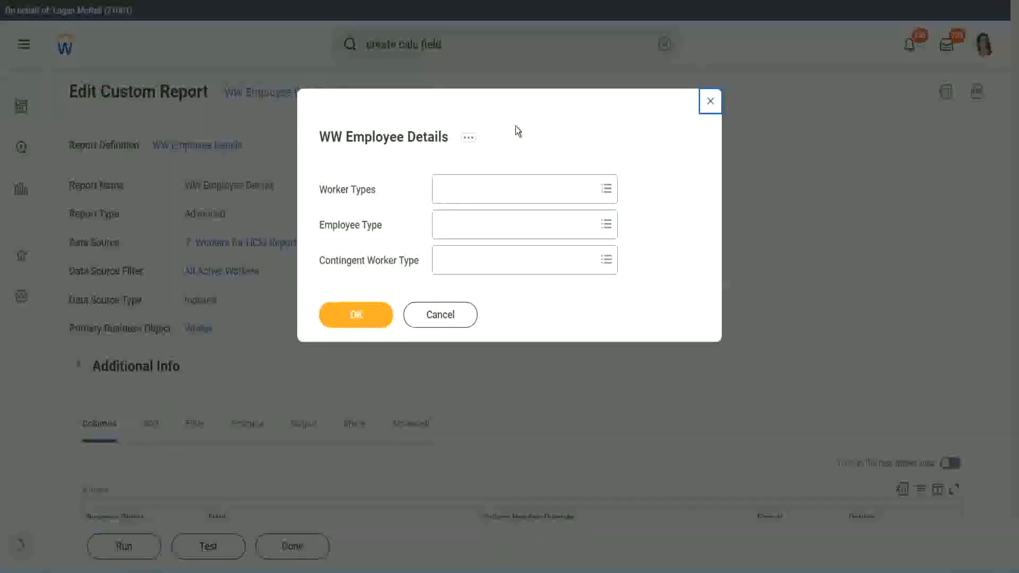
pyautogui.click(353, 315)
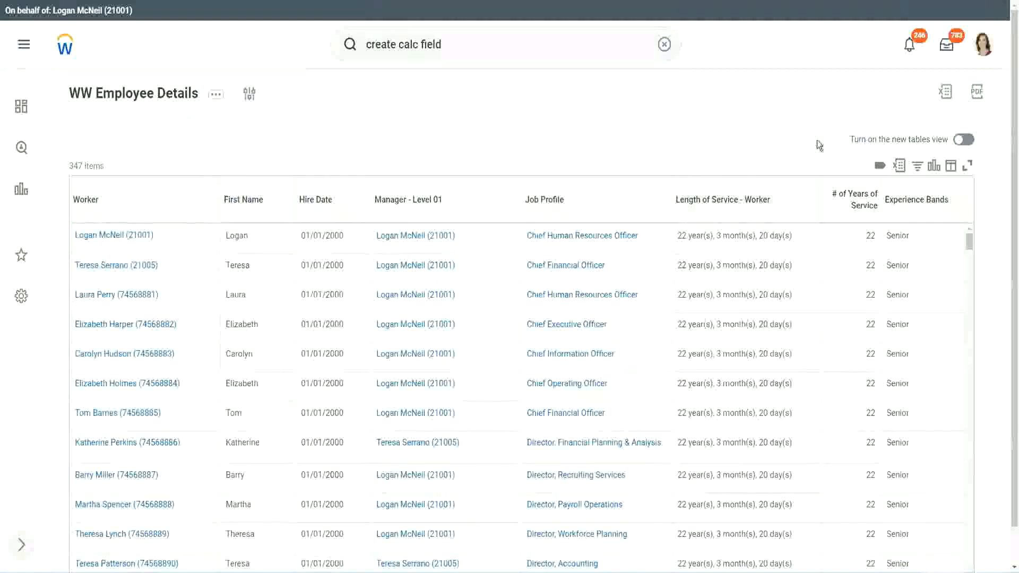
# Step: Check the first worker's years of service in the report, and switch to Notepad++ to compare it with the 16 - 30 years Senior band
pyautogui.scroll(-1, 873, 203)
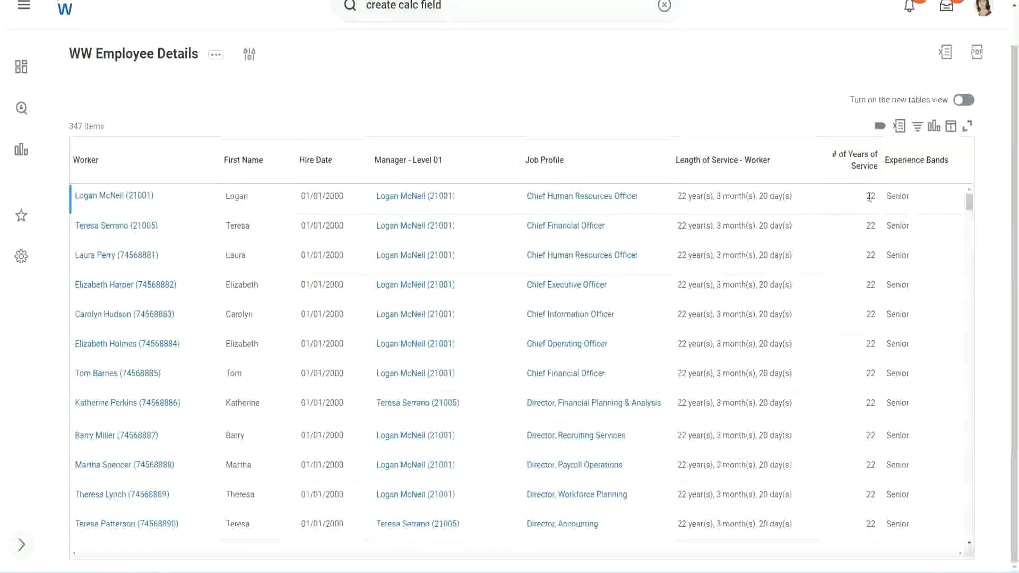
pyautogui.doubleClick(871, 197)
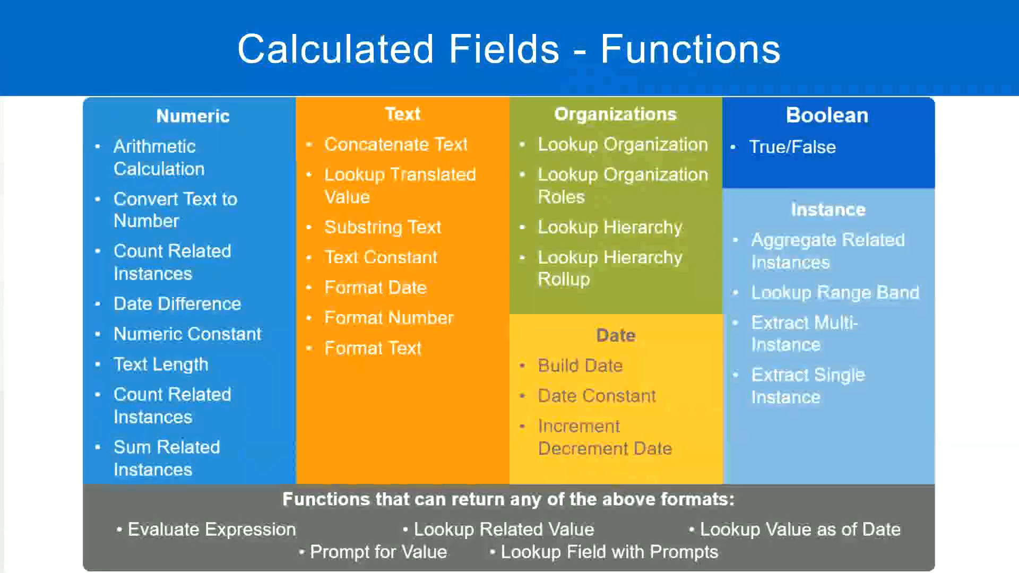
pyautogui.hotkey('alt', 'Tab')
pyautogui.click(262, 186)
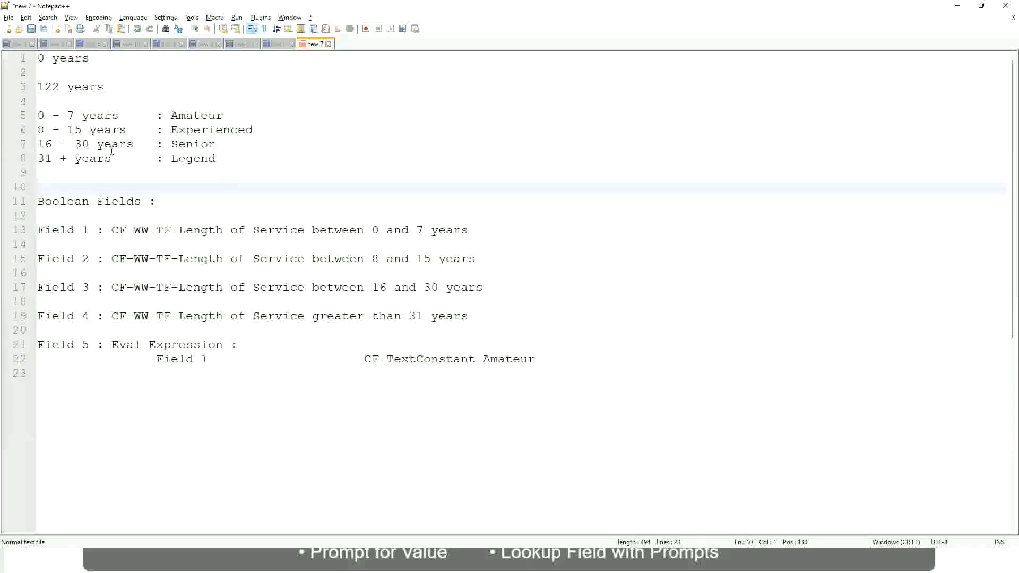
pyautogui.click(173, 144)
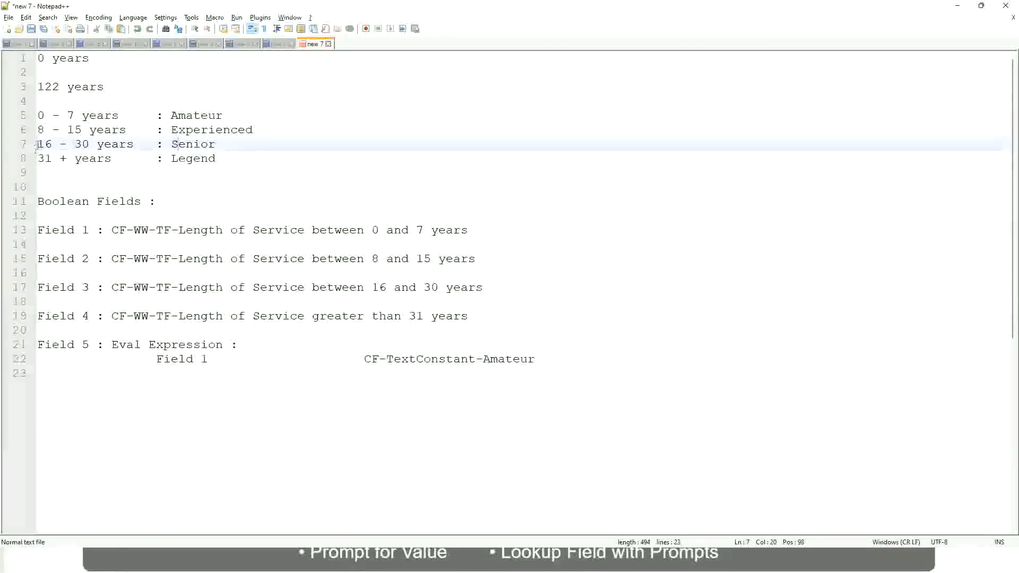
pyautogui.moveTo(37, 145); pyautogui.dragTo(99, 145)
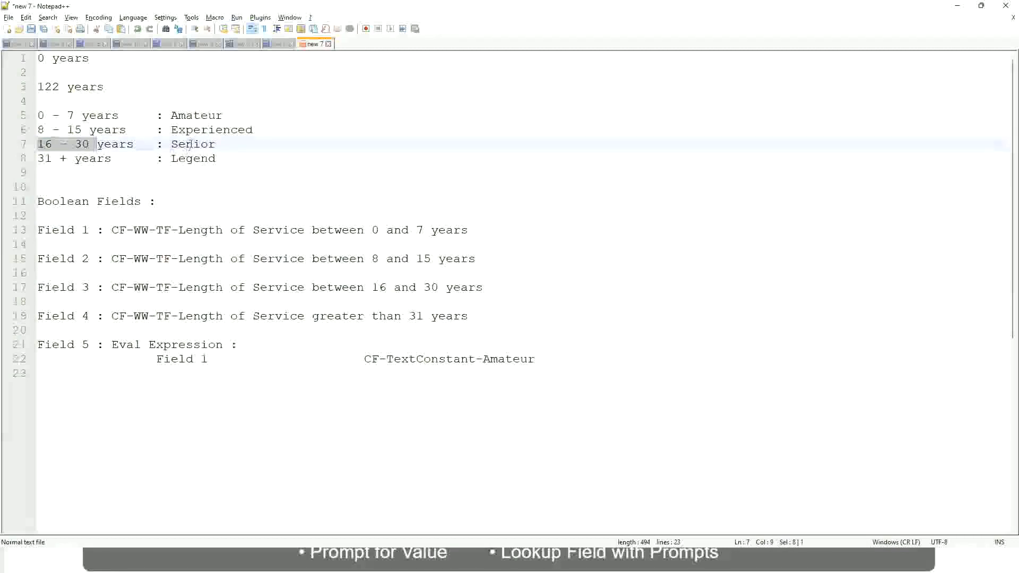
pyautogui.doubleClick(190, 145)
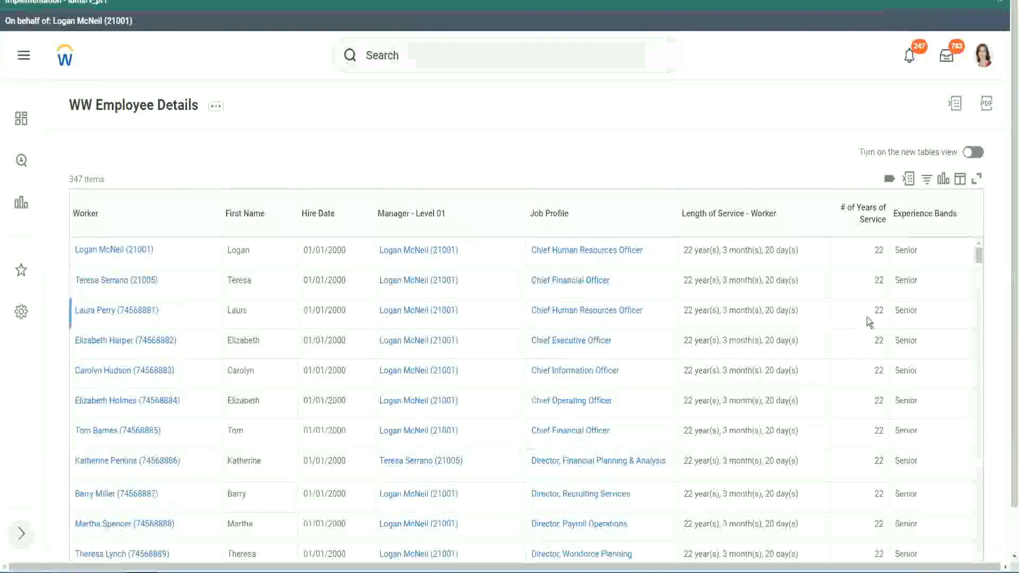
# Step: Return to the Workday report and review the years of service against the experience bands down the worker rows
pyautogui.scroll(-2, 876, 321)
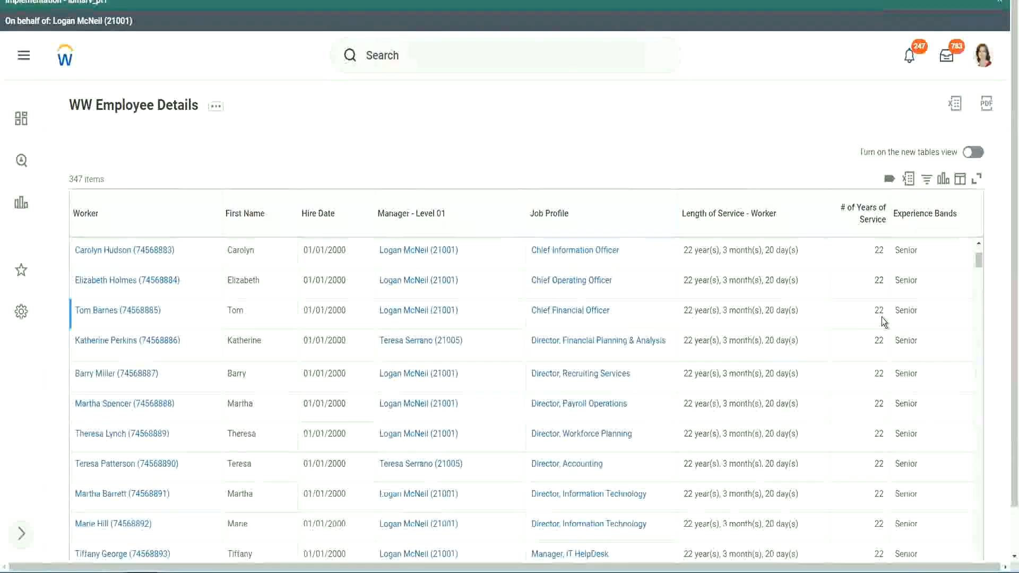
pyautogui.scroll(-5, 881, 324)
pyautogui.scroll(-5, 890, 354)
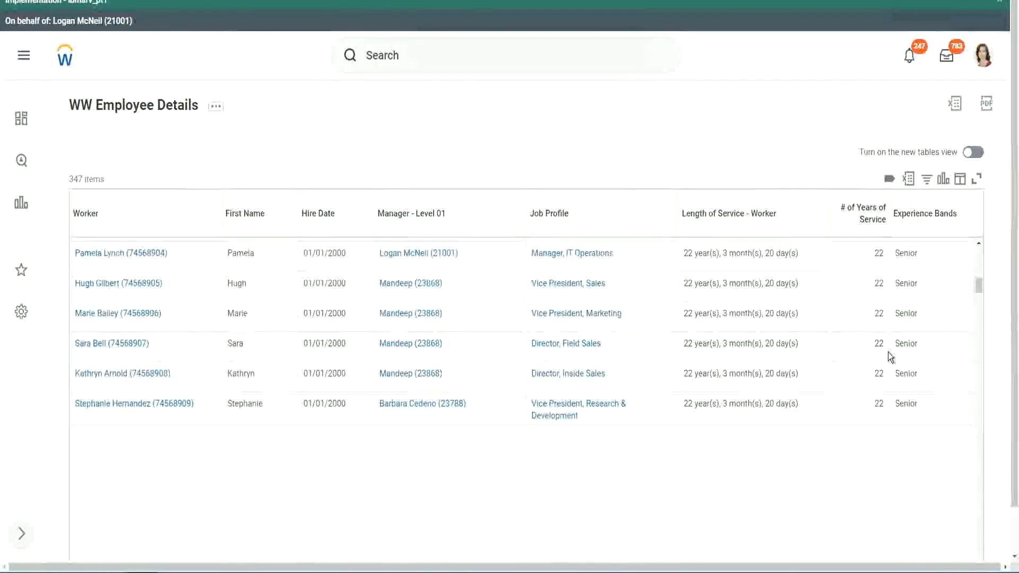
pyautogui.scroll(-1, 903, 366)
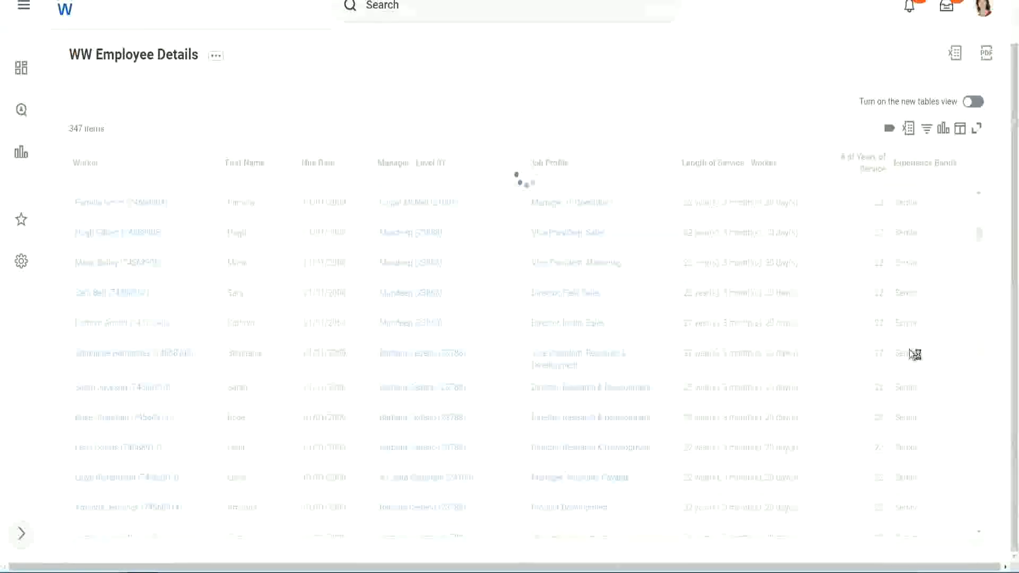
pyautogui.scroll(-5, 946, 301)
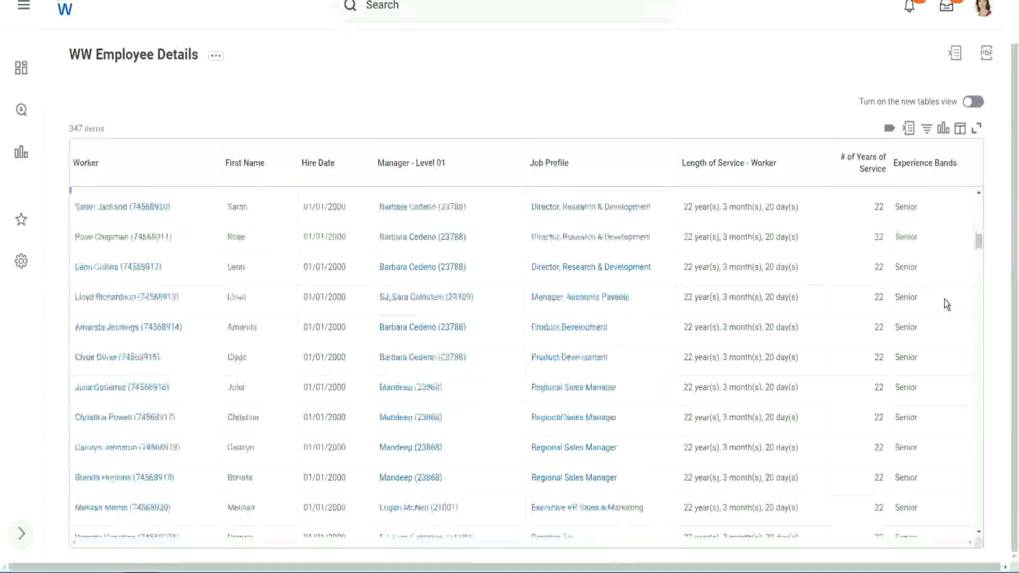
pyautogui.scroll(-4, 946, 301)
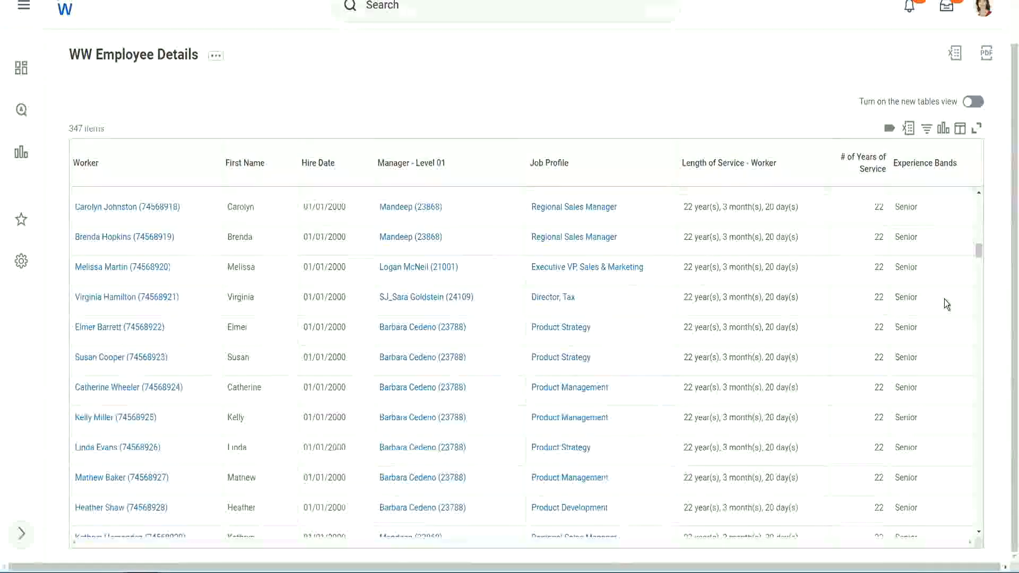
pyautogui.scroll(-10, 945, 300)
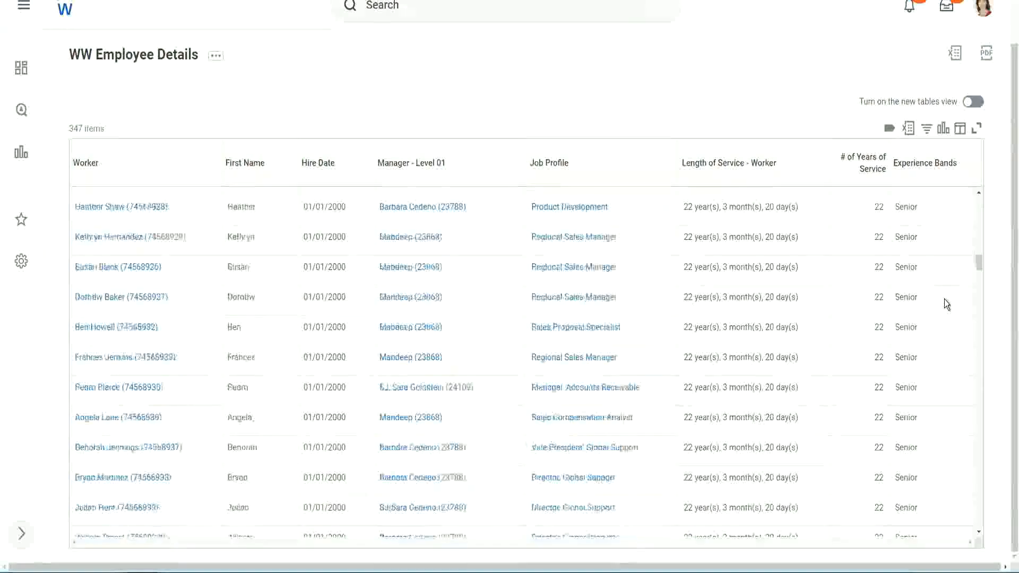
# Step: Filter the report's Experience Bands column for values containing Amateur
pyautogui.click(932, 174)
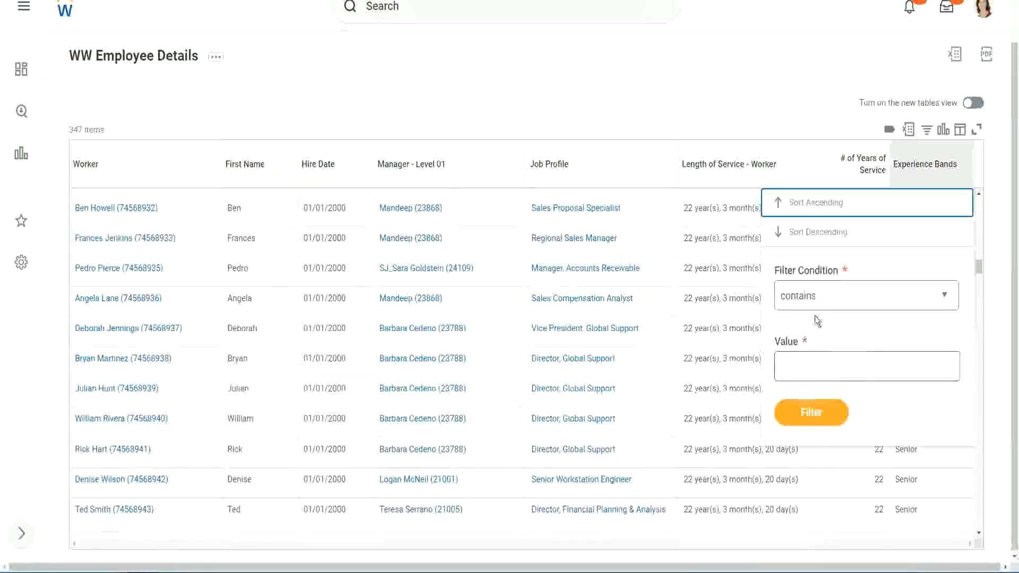
pyautogui.click(808, 357)
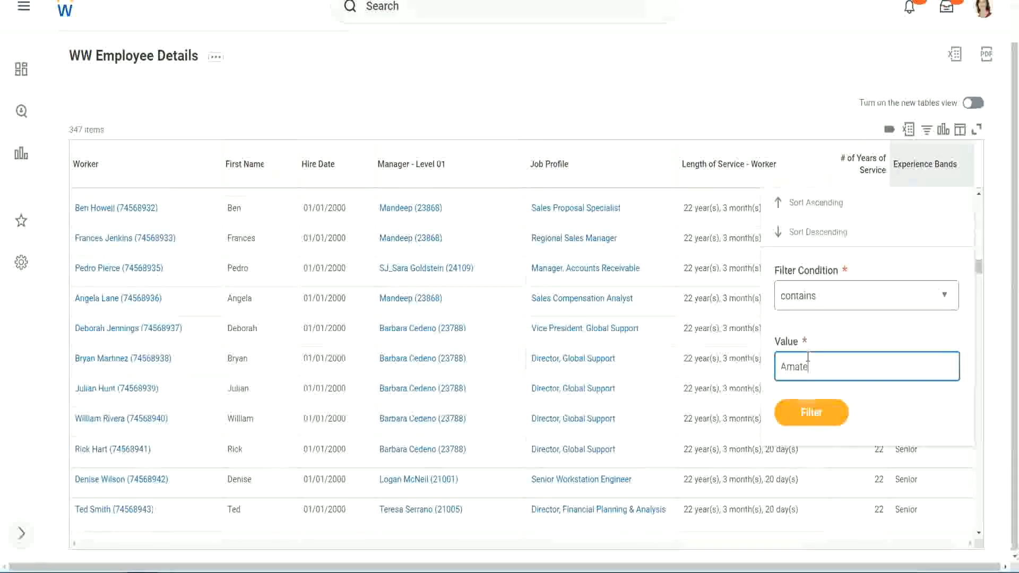
pyautogui.write('Amateur')
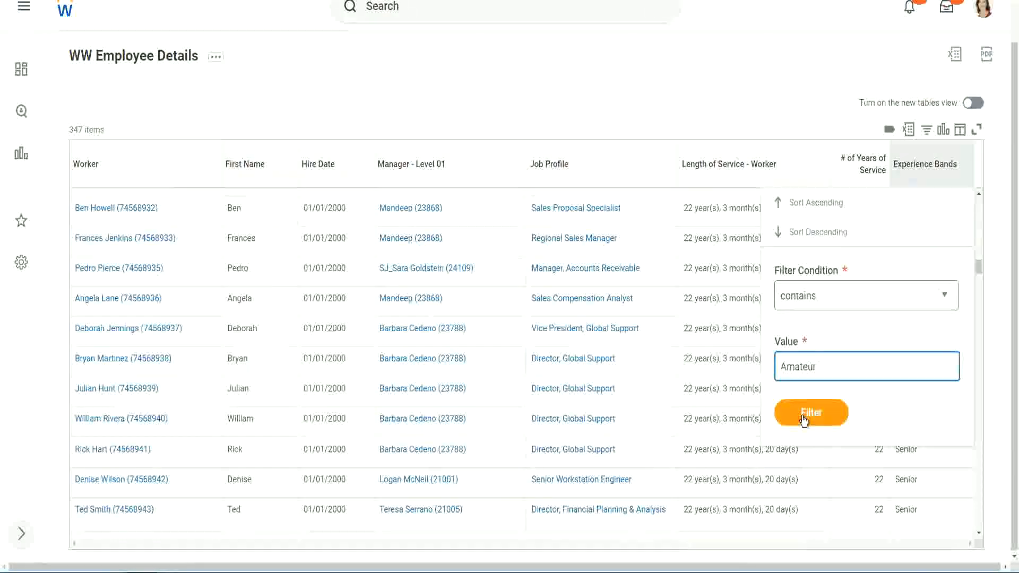
pyautogui.click(805, 420)
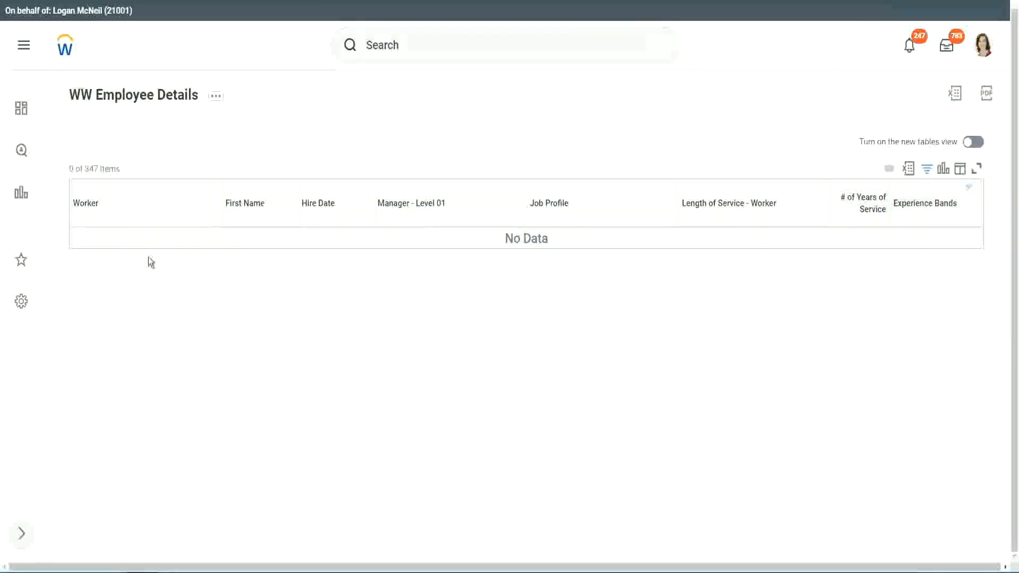
# Step: Replace the Experience Bands filter value with Legend and apply the filter
pyautogui.click(922, 206)
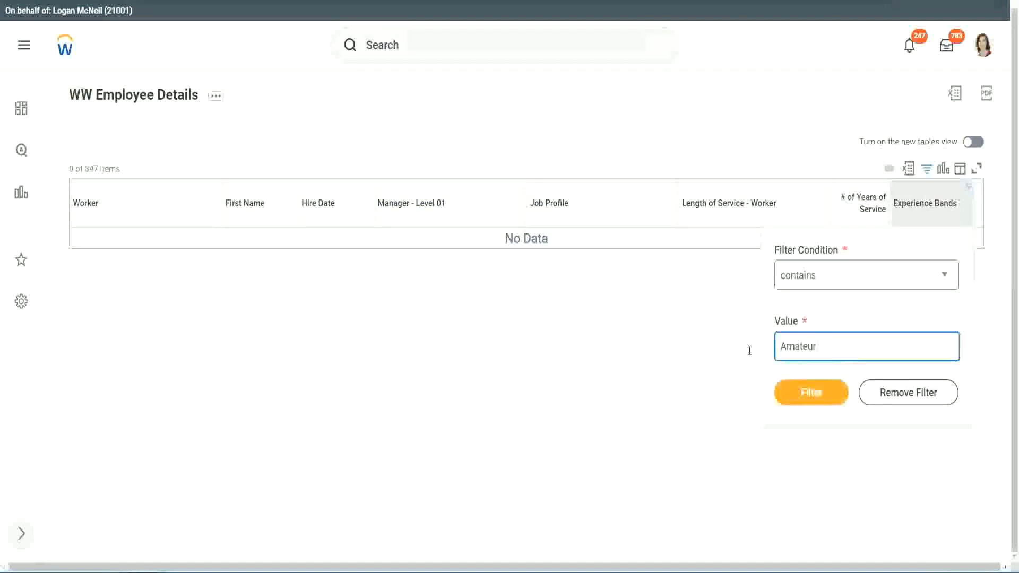
pyautogui.moveTo(820, 348); pyautogui.dragTo(728, 350)
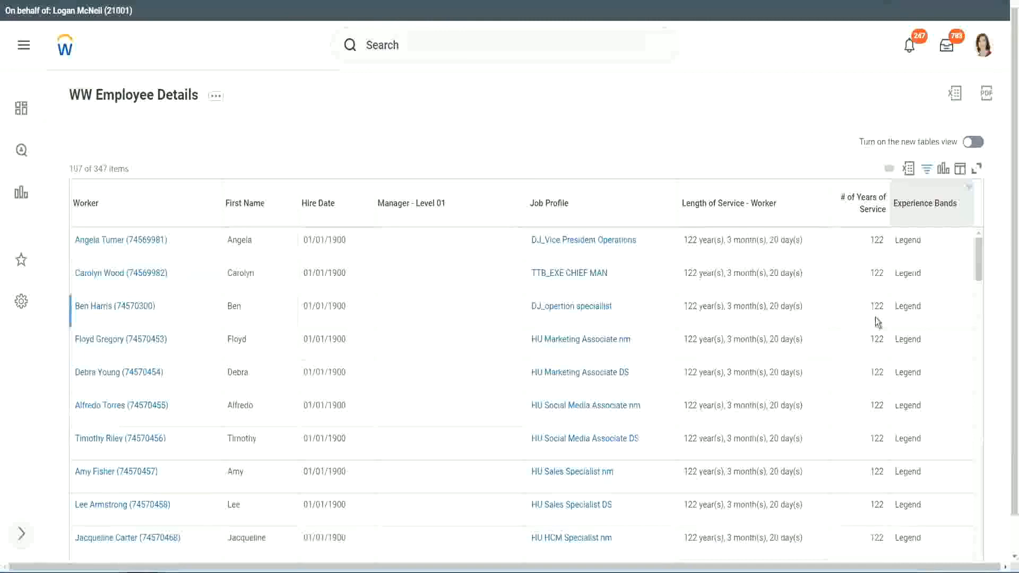
# Step: Examine the hire dates and years of service of the Legend workers through to the end of the filtered list
pyautogui.scroll(-10, 876, 320)
pyautogui.scroll(-5, 875, 317)
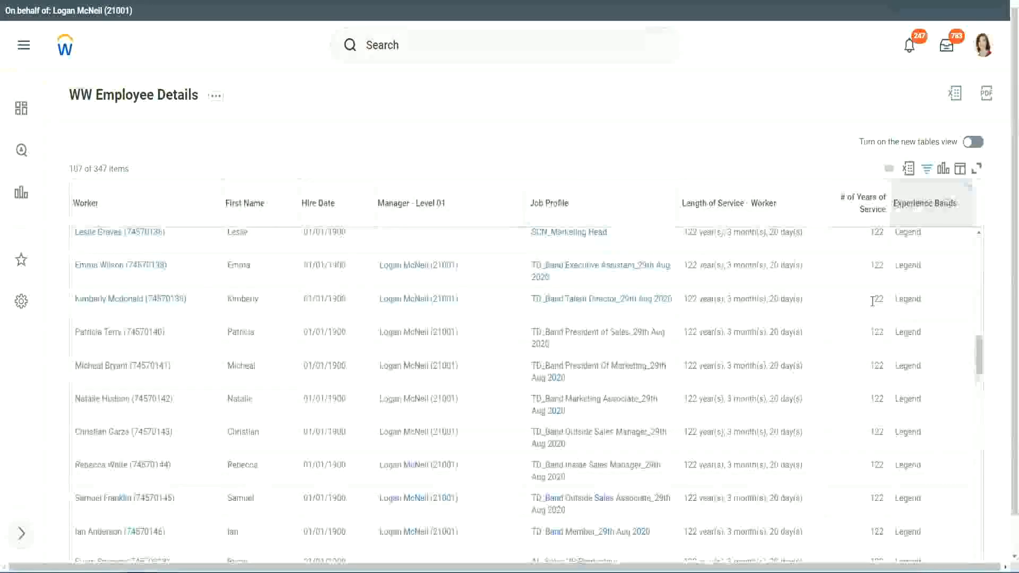
pyautogui.scroll(-15, 873, 304)
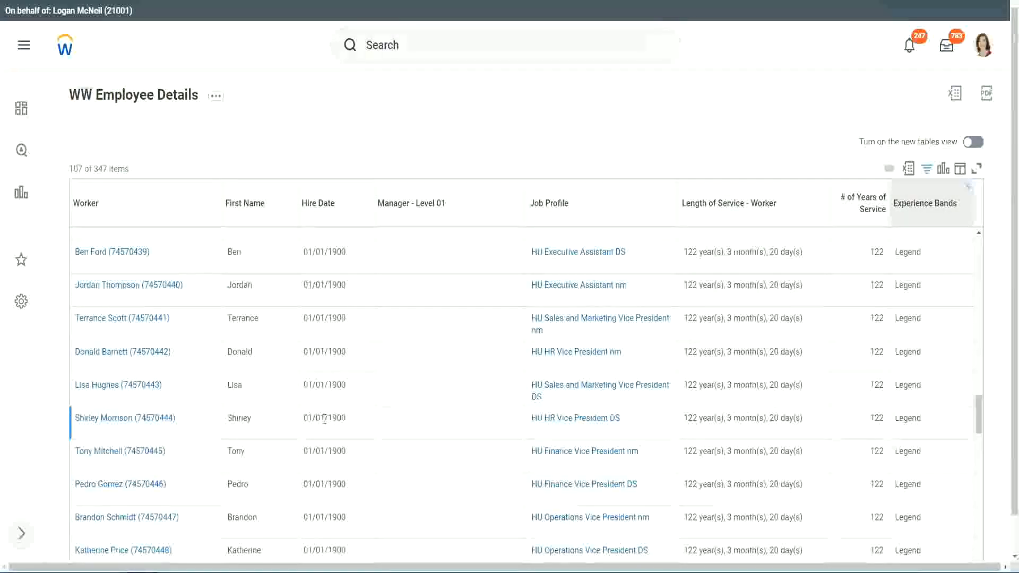
pyautogui.doubleClick(329, 417)
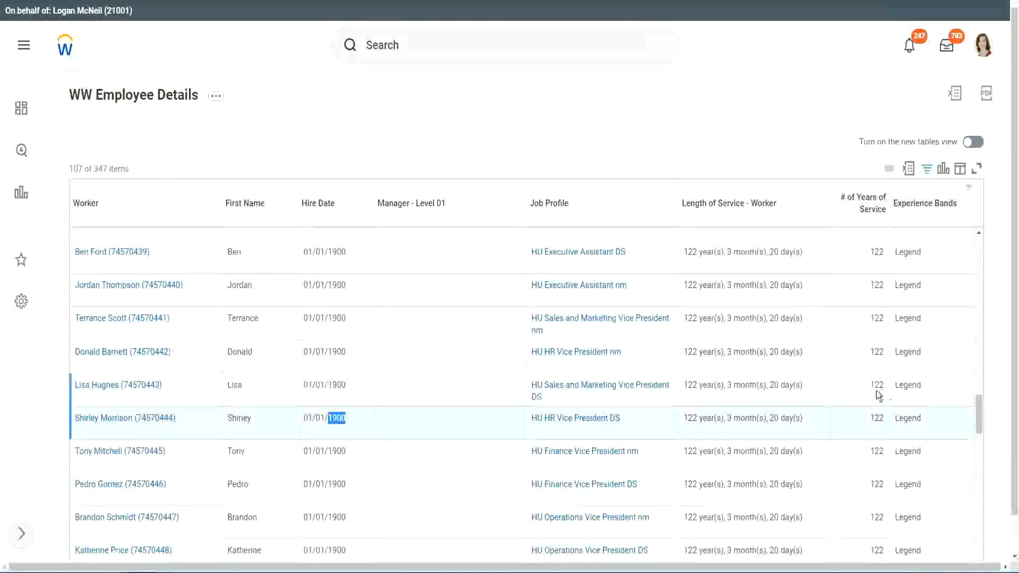
pyautogui.scroll(-1, 866, 400)
pyautogui.scroll(-3, 867, 399)
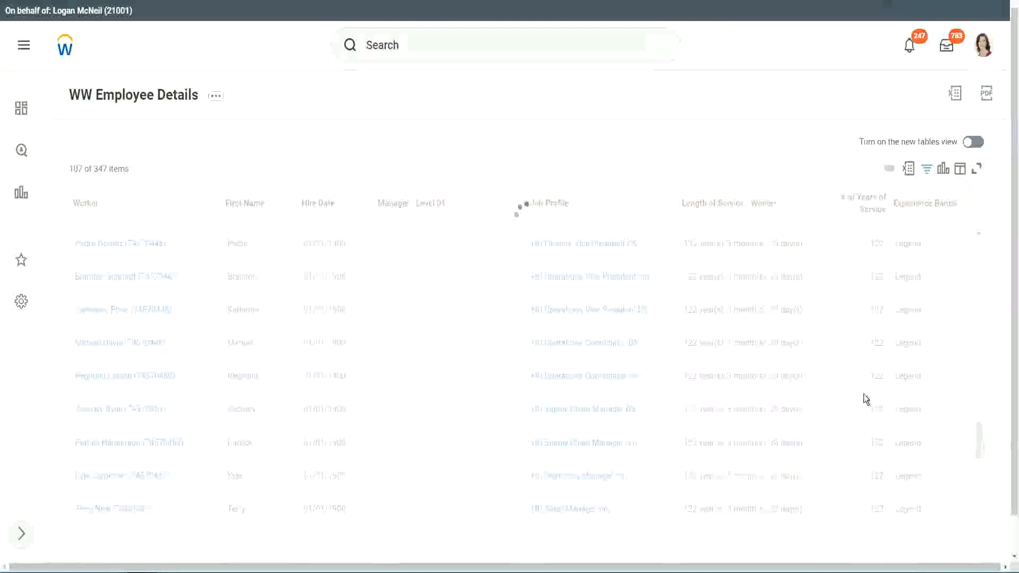
pyautogui.scroll(-3, 865, 393)
pyautogui.scroll(-10, 865, 394)
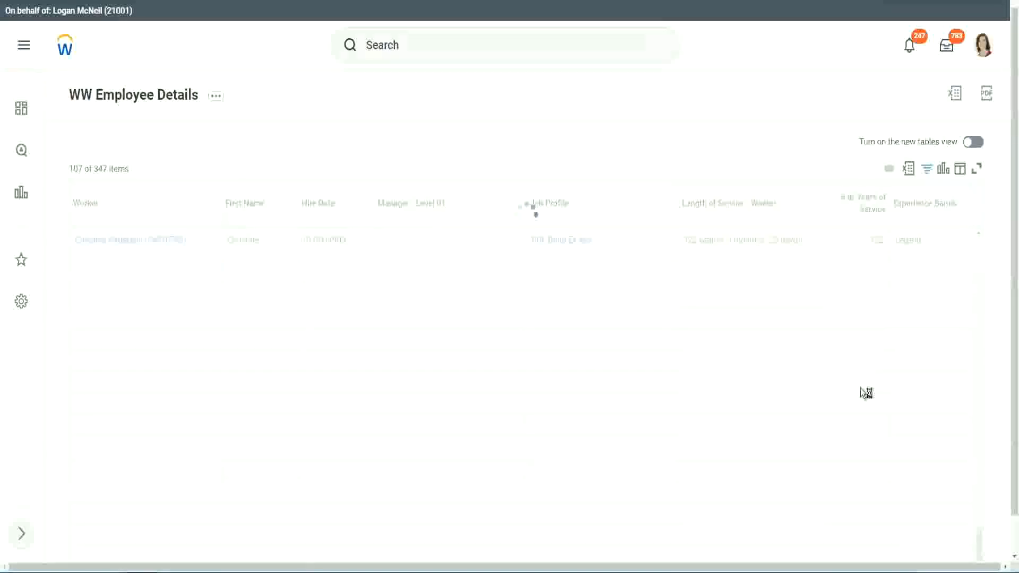
pyautogui.scroll(-5, 850, 349)
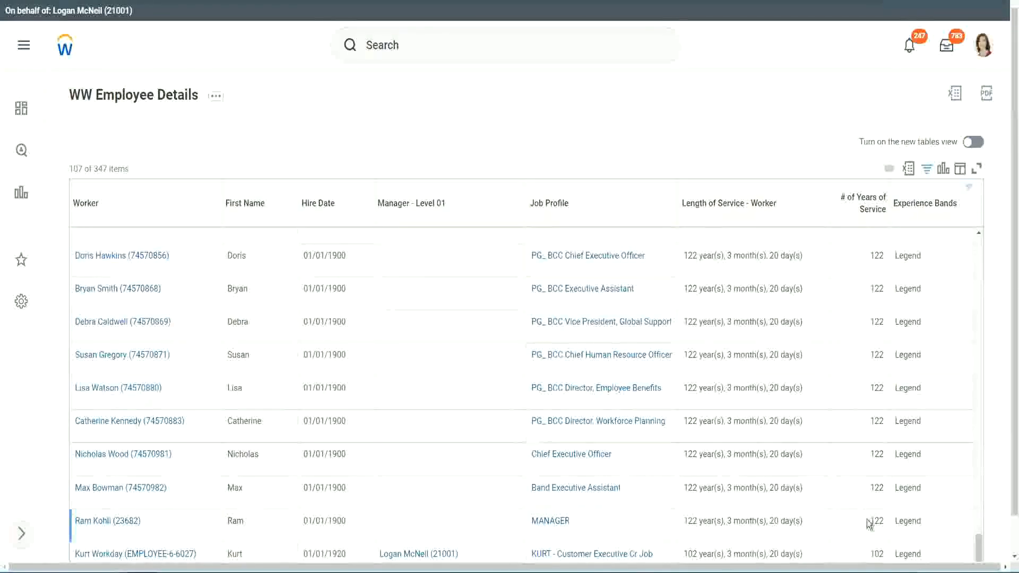
pyautogui.doubleClick(876, 552)
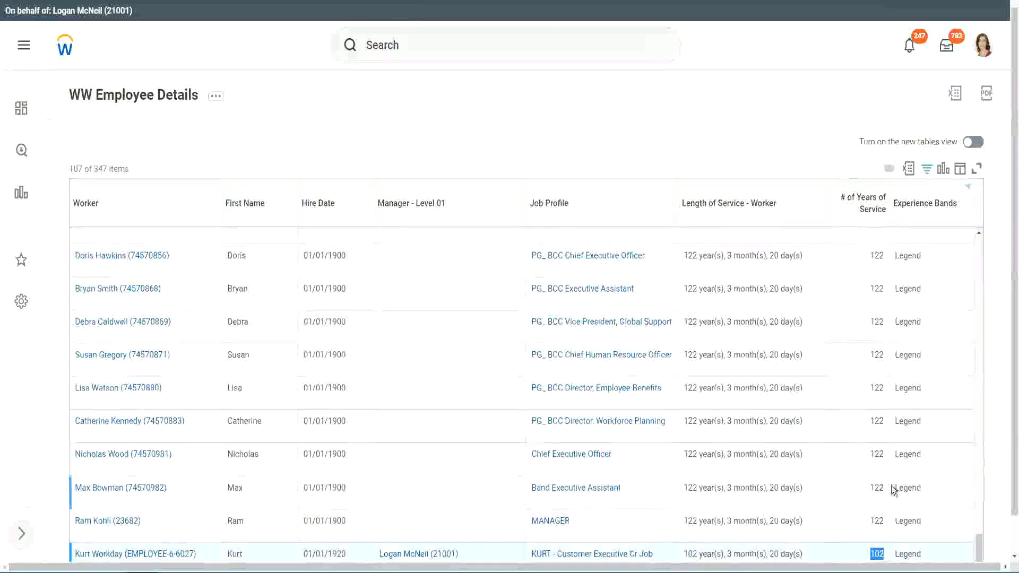
pyautogui.moveTo(877, 453); pyautogui.dragTo(885, 454)
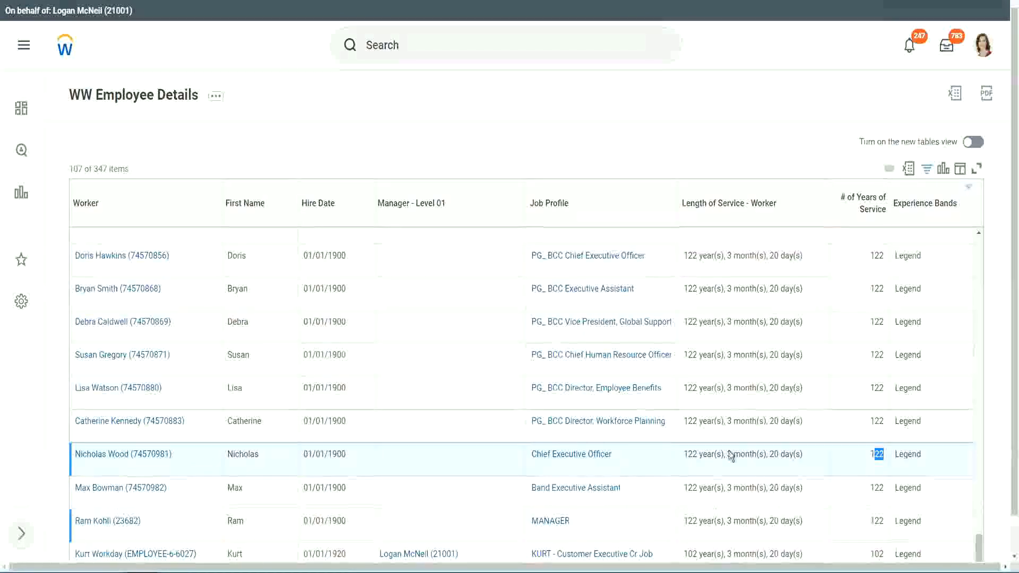
pyautogui.click(857, 422)
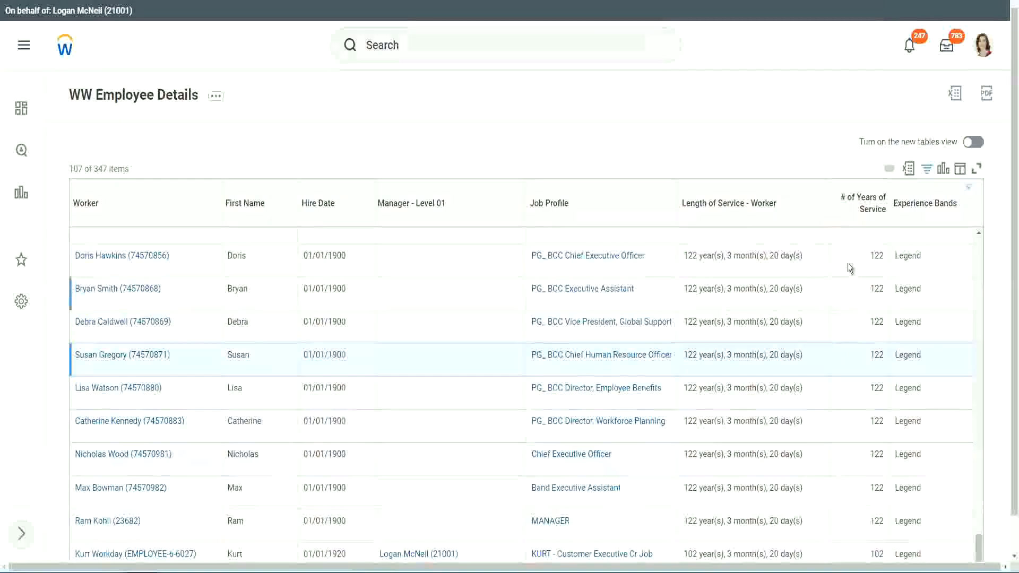
# Step: Change the Experience Bands filter value to Experienced and apply the filter
pyautogui.click(931, 209)
pyautogui.click(834, 408)
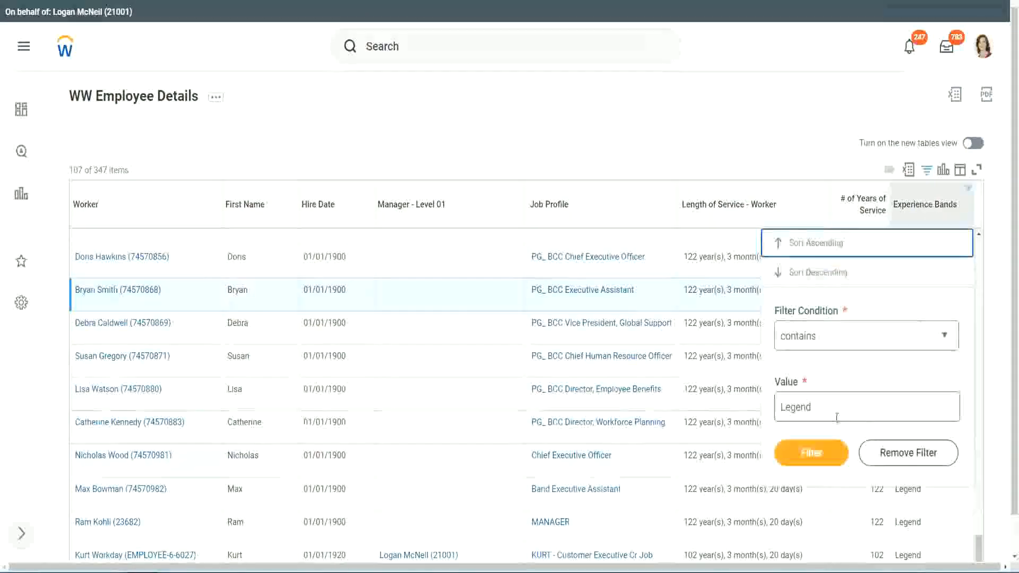
pyautogui.moveTo(834, 408); pyautogui.dragTo(700, 405)
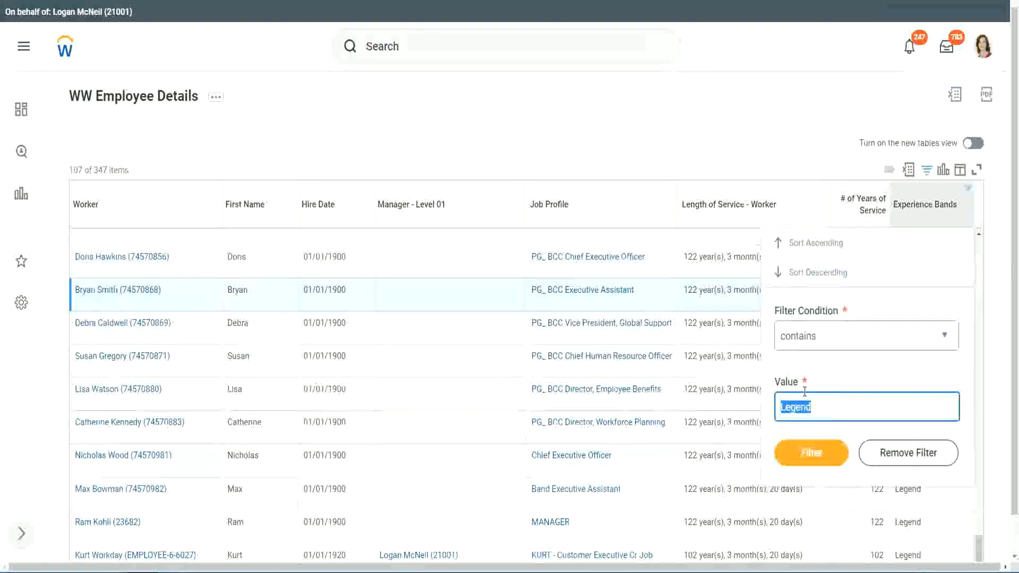
pyautogui.write('Ex')
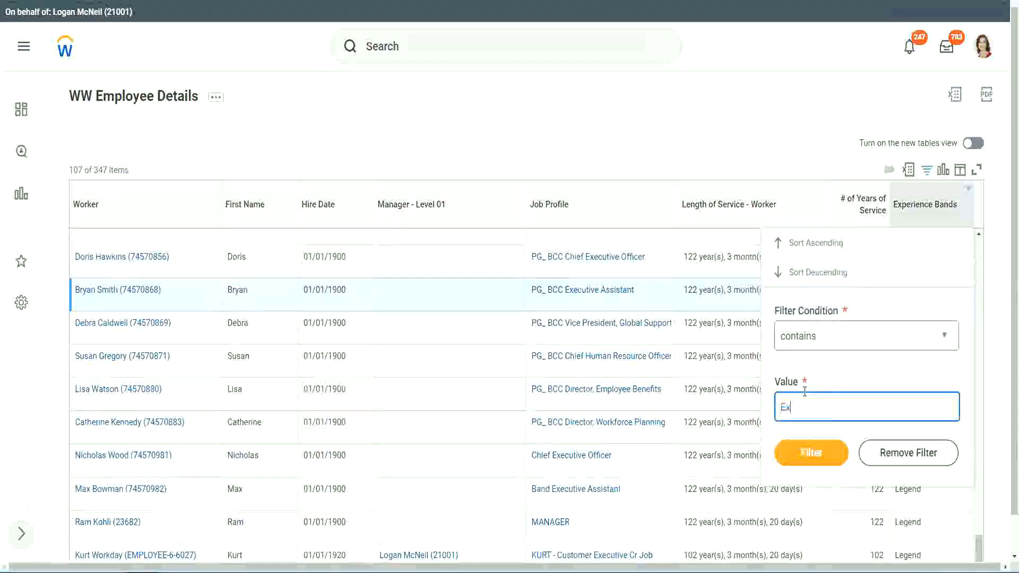
pyautogui.write('per')
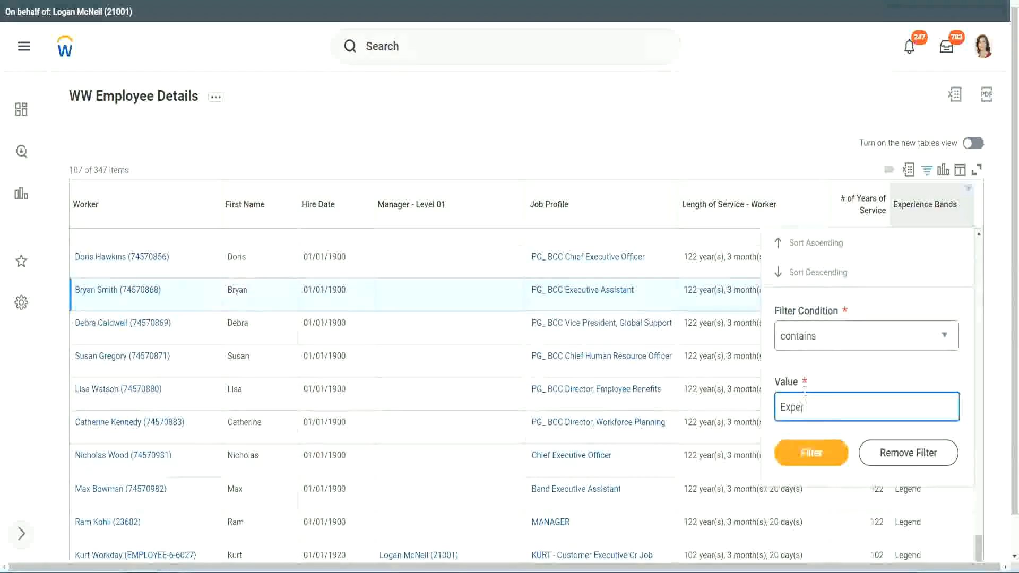
pyautogui.write('ienced')
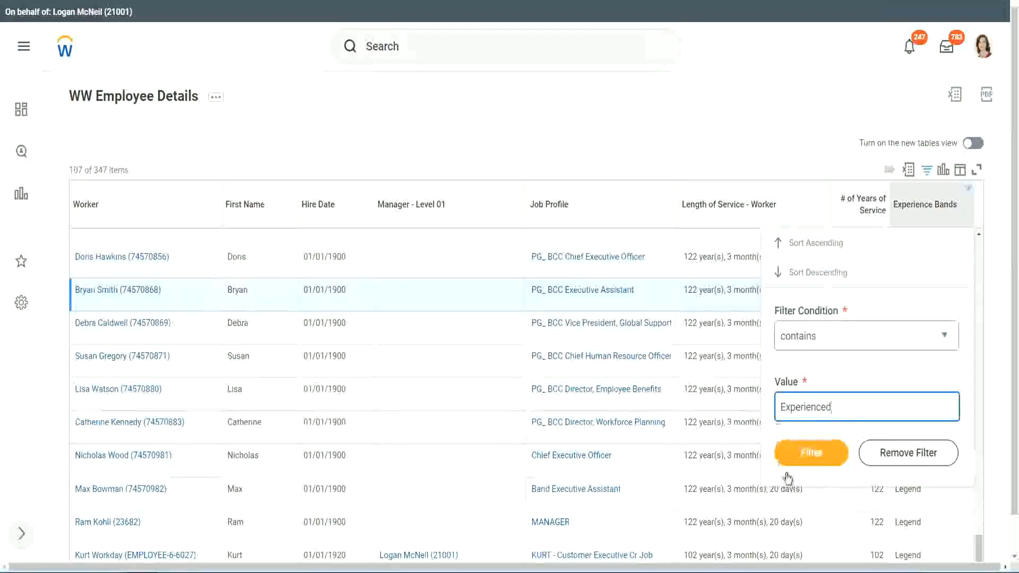
pyautogui.click(818, 452)
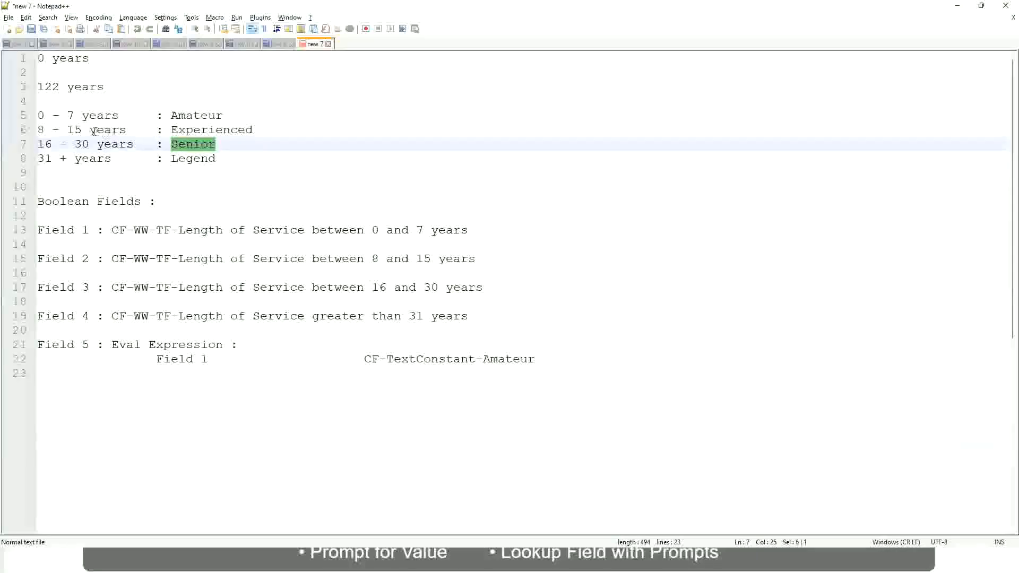
# Step: Read the Experienced year range in the Notepad++ notes and compare it with the years of service in the filtered Workday report rows
pyautogui.click(93, 131)
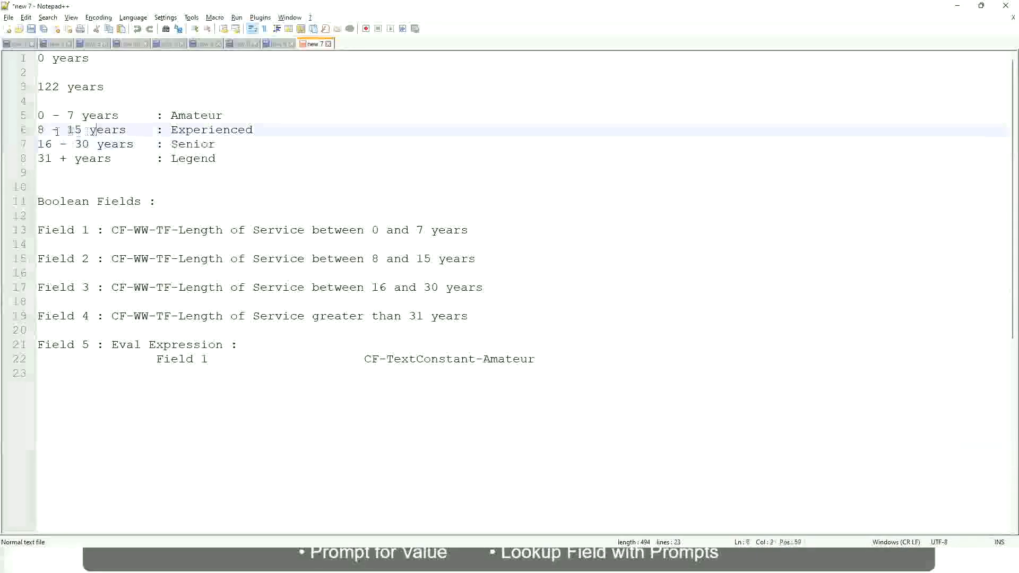
pyautogui.click(118, 131)
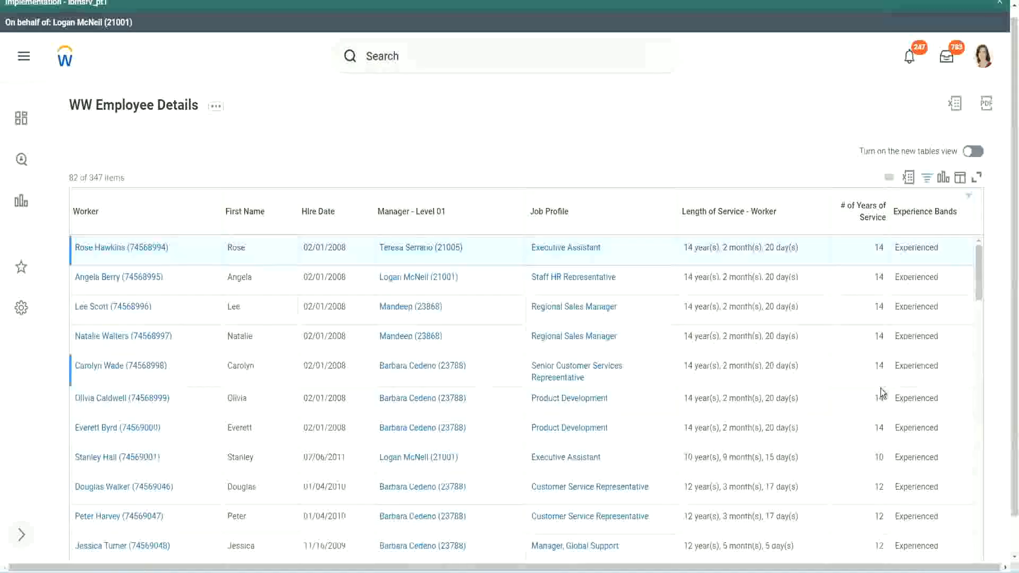
pyautogui.scroll(-3, 882, 393)
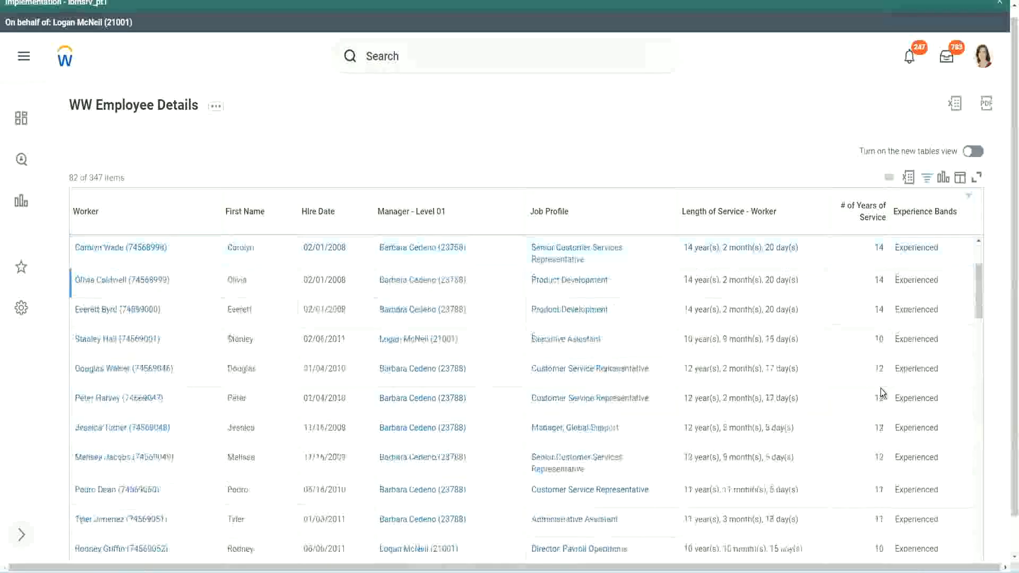
pyautogui.doubleClick(877, 279)
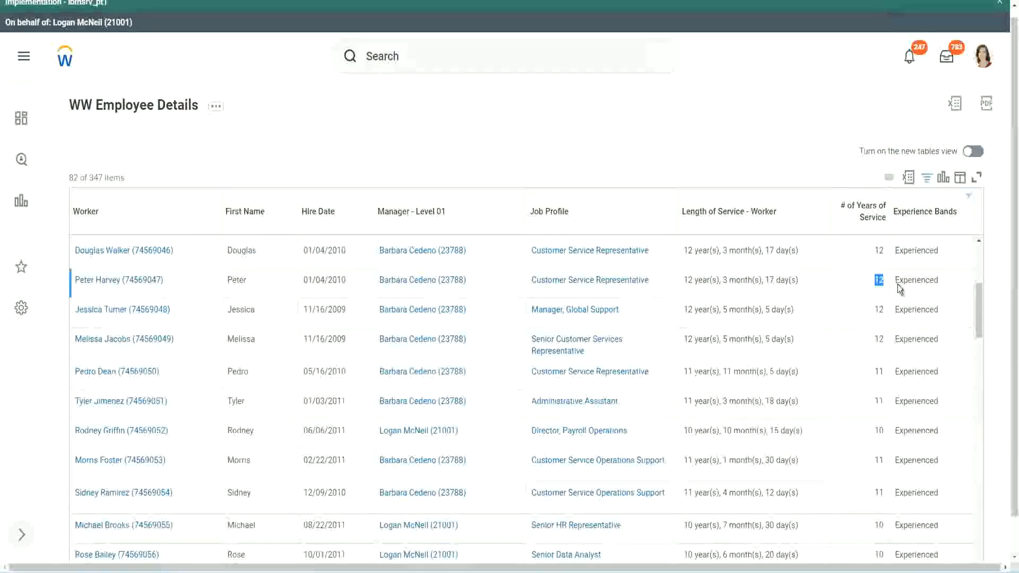
pyautogui.doubleClick(914, 279)
pyautogui.scroll(-3, 873, 419)
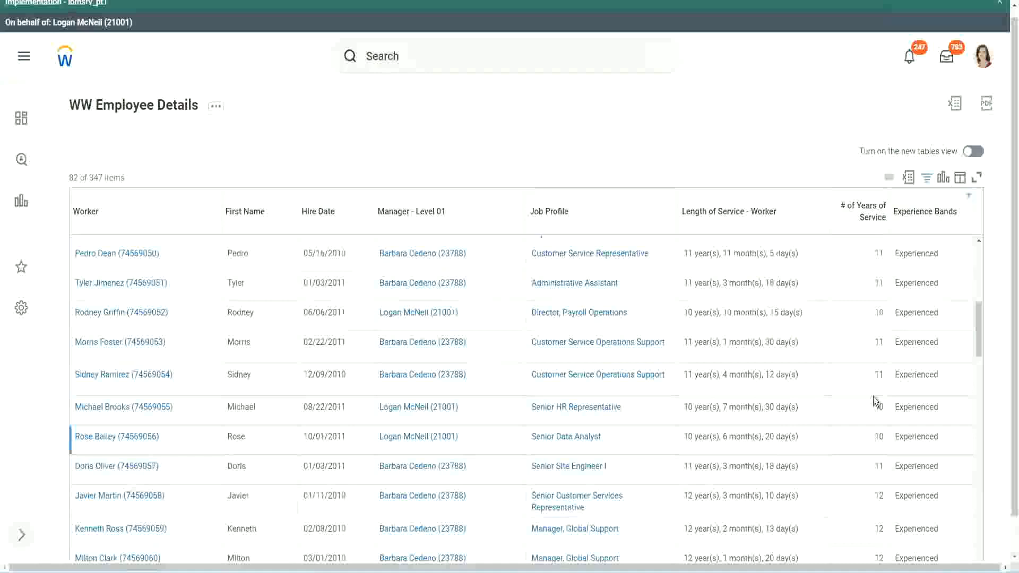
pyautogui.click(879, 374)
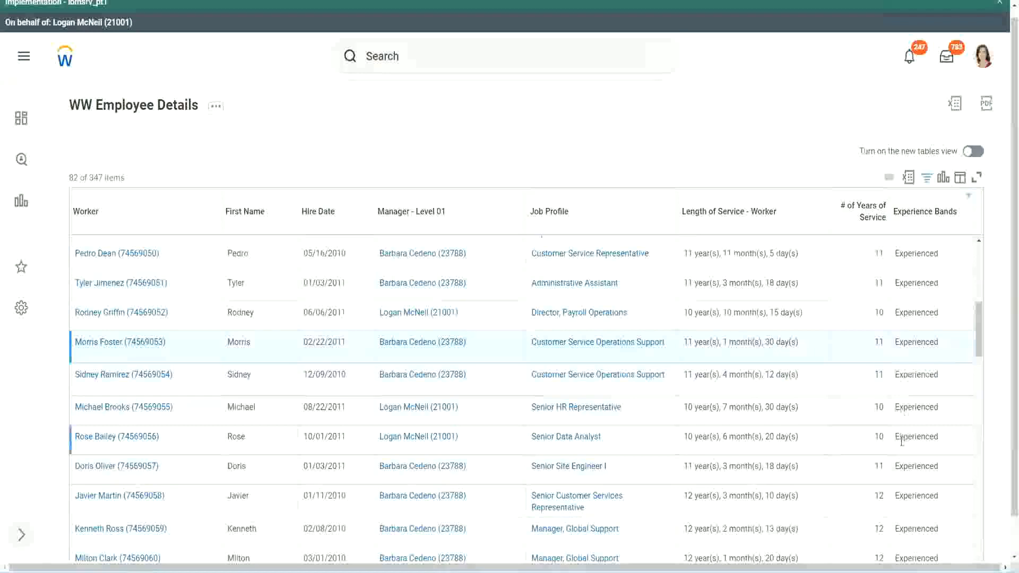
pyautogui.scroll(-7, 901, 441)
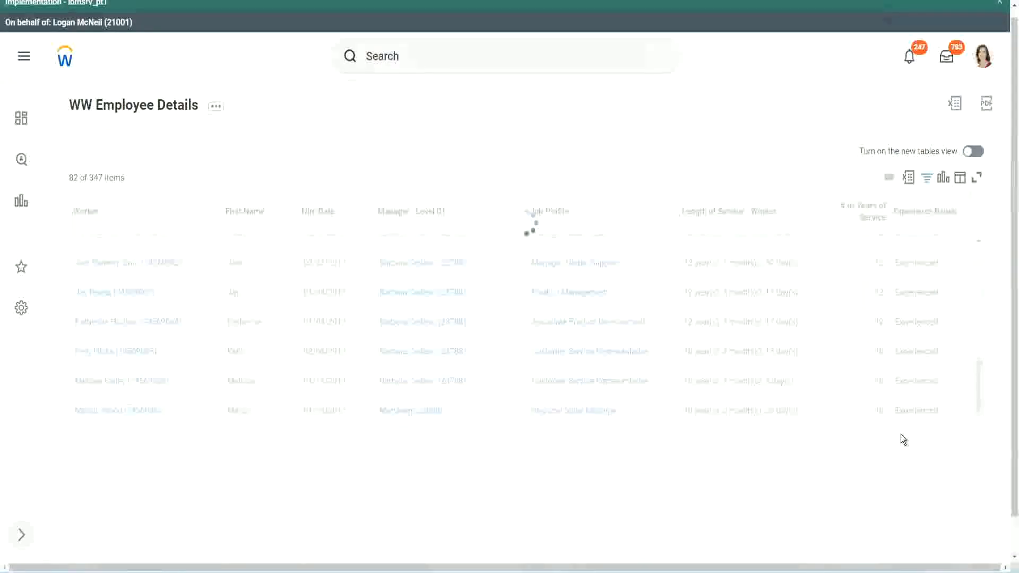